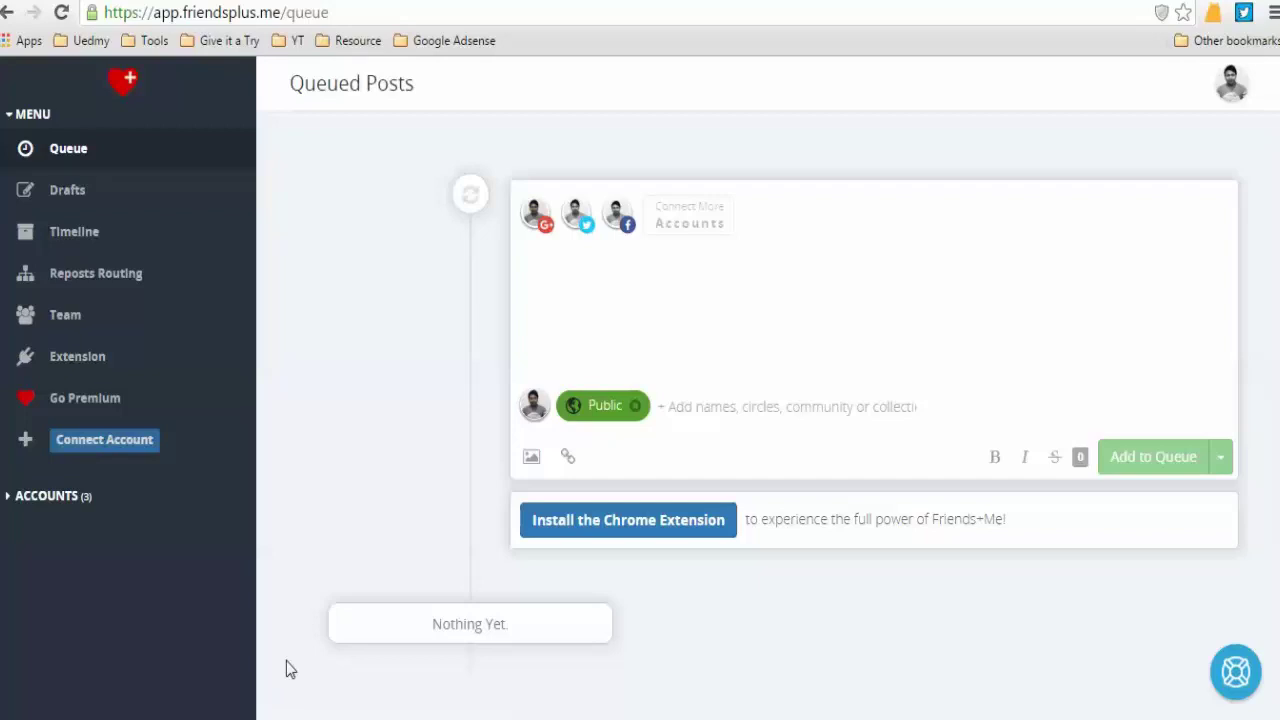
# Step: View the options for connecting social accounts and the queues of the connected Google+ and Twitter accounts, and return to the main queue
pyautogui.click(97, 442)
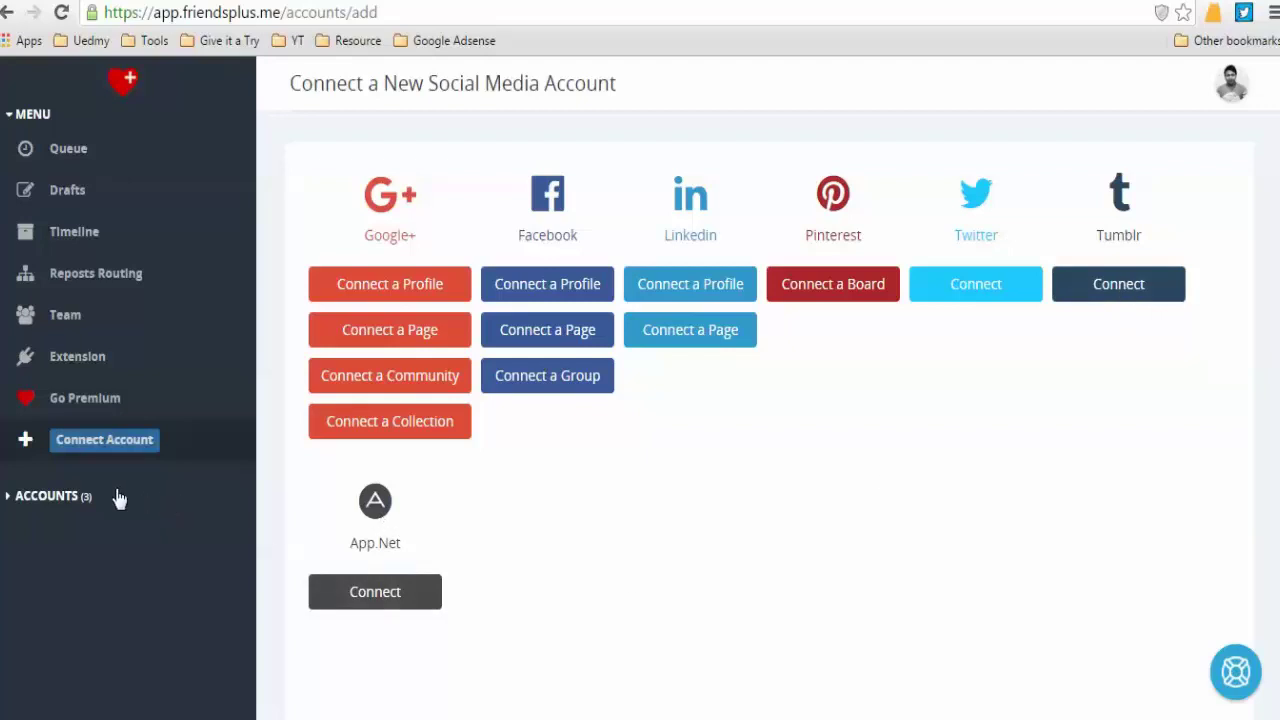
pyautogui.click(52, 498)
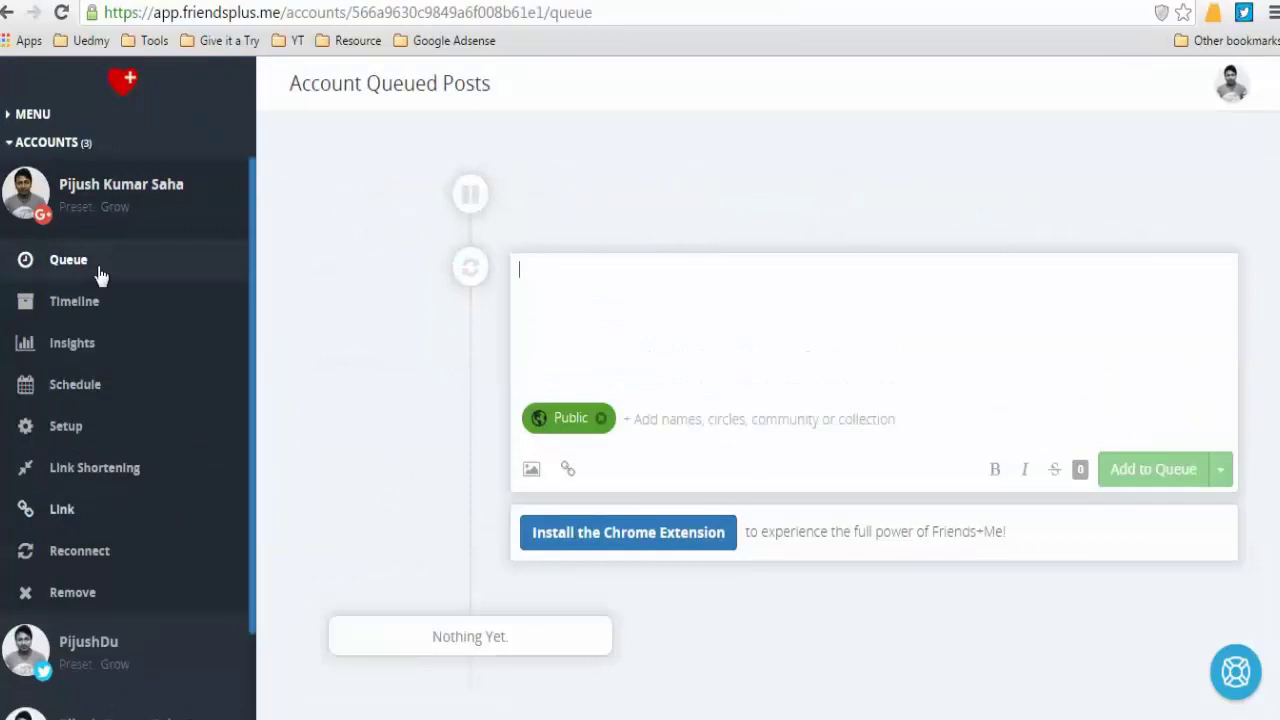
pyautogui.click(31, 118)
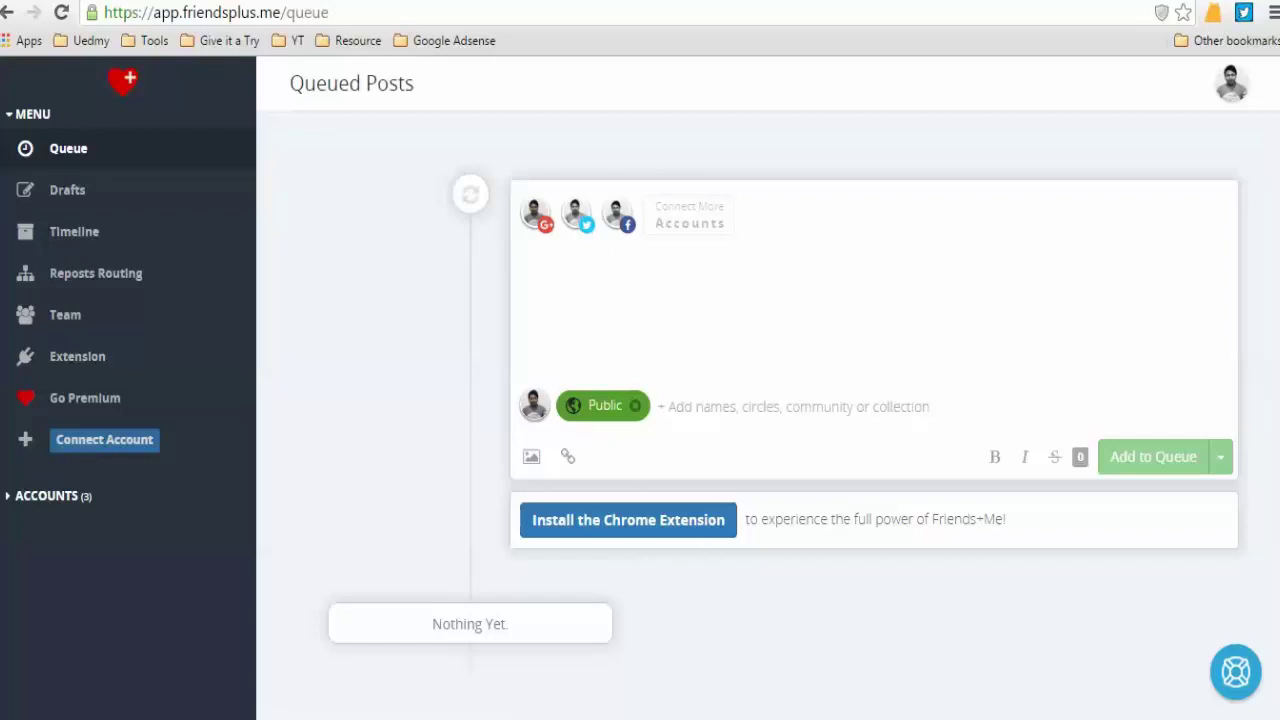
pyautogui.click(55, 500)
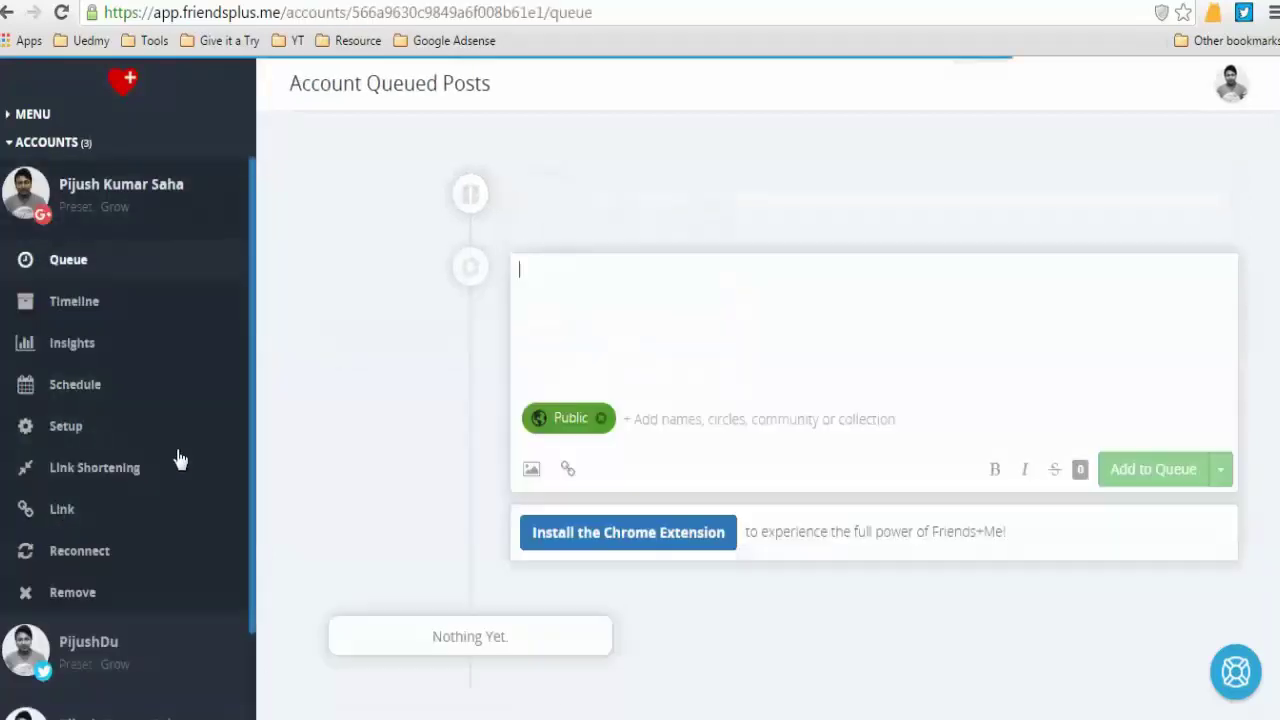
pyautogui.click(77, 643)
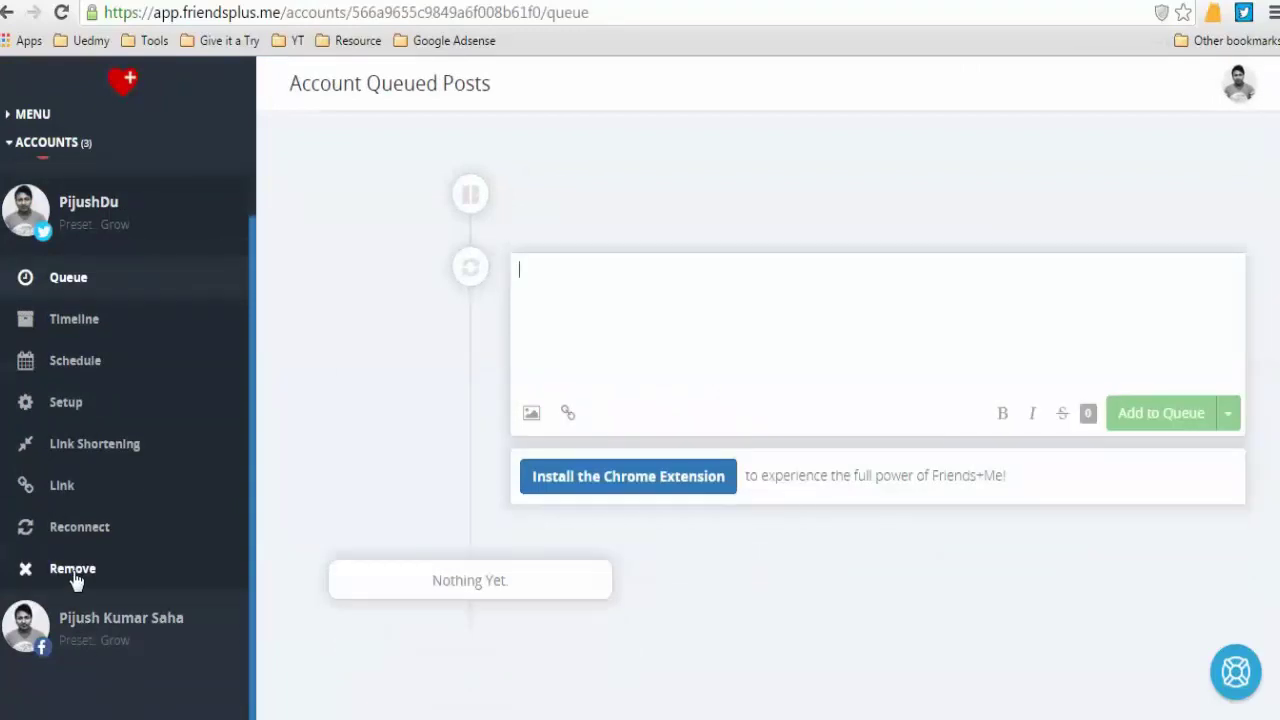
pyautogui.click(32, 114)
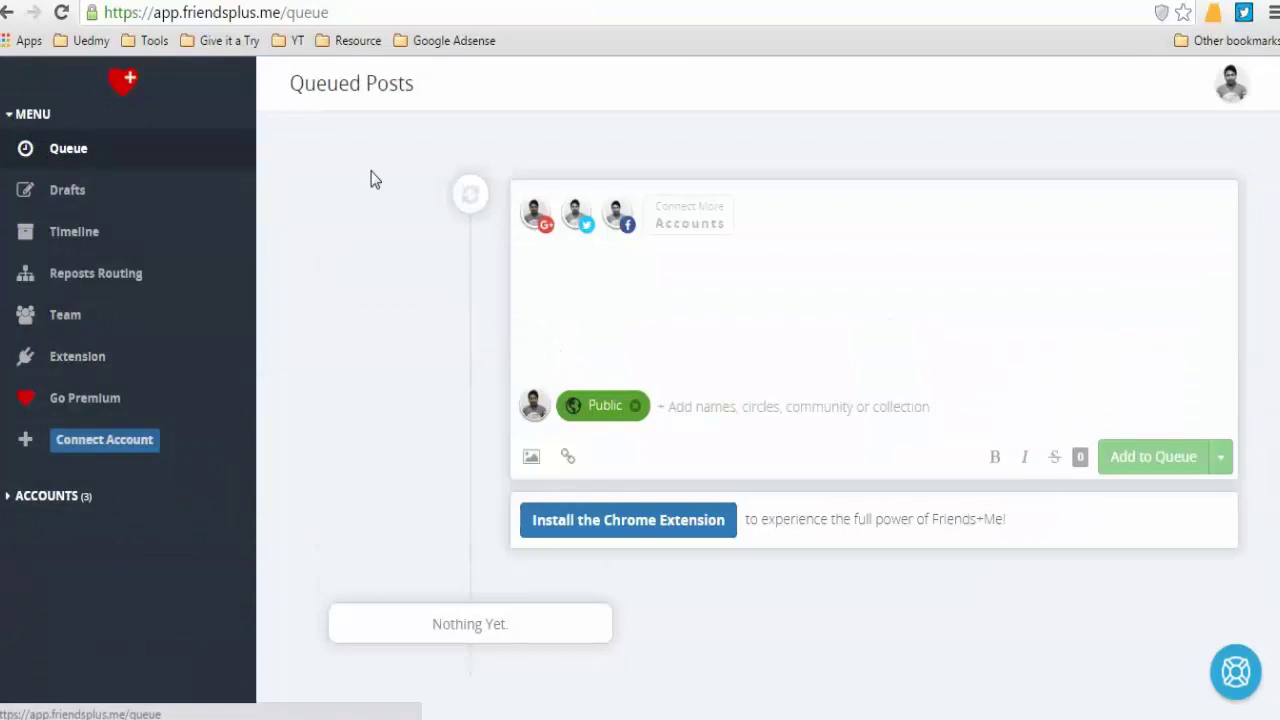
# Step: Deselect the Google+, Twitter and Facebook accounts for the new post and reselect all three
pyautogui.click(543, 228)
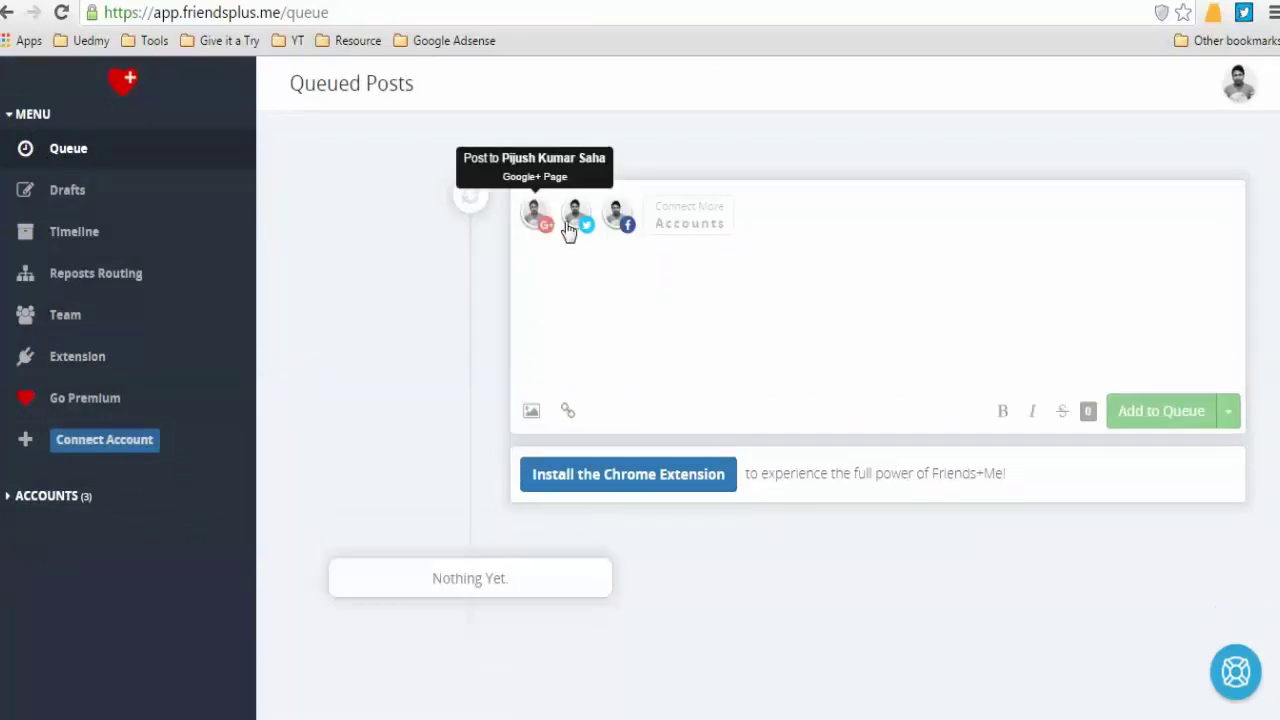
pyautogui.click(576, 224)
pyautogui.click(617, 220)
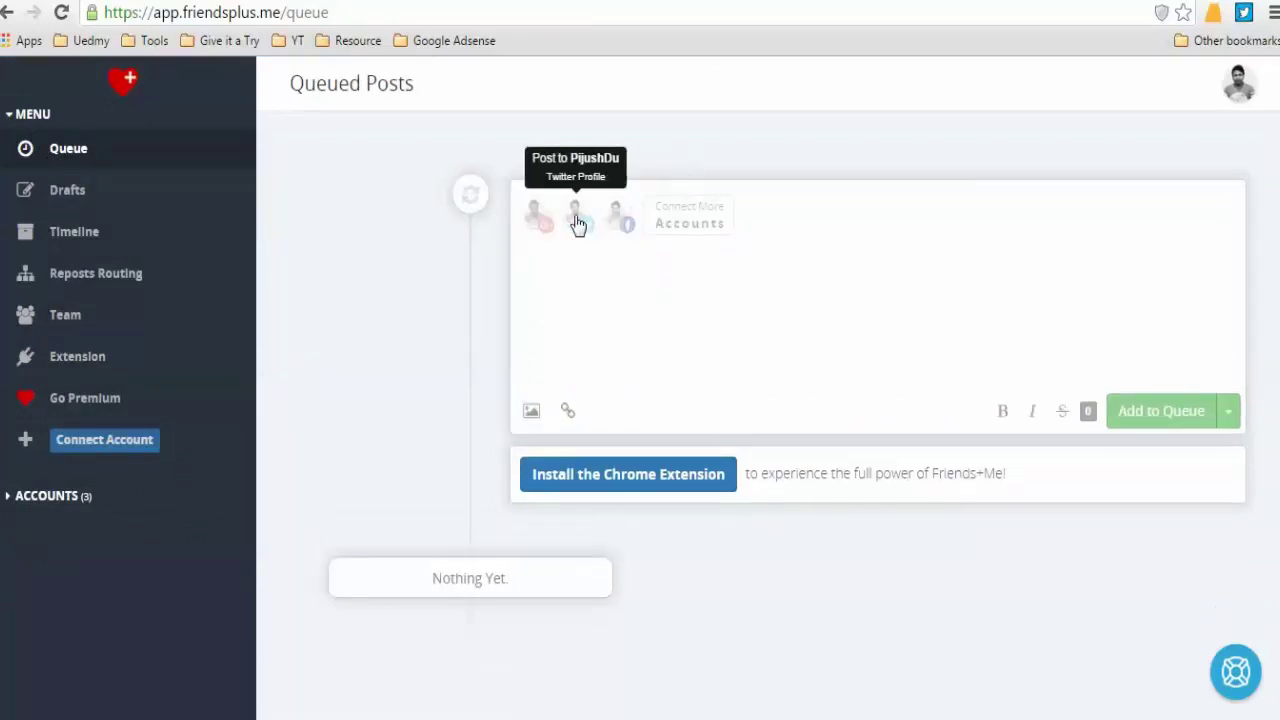
pyautogui.click(543, 218)
pyautogui.click(576, 218)
pyautogui.click(617, 222)
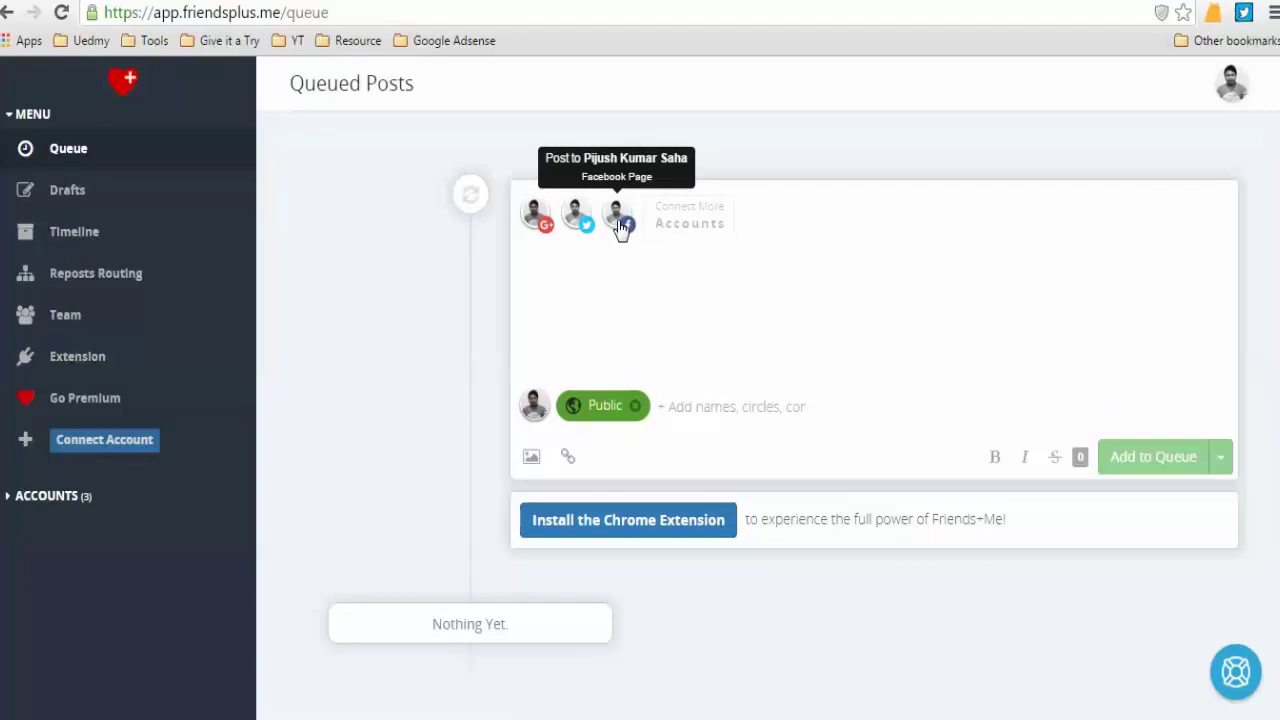
# Step: Copy the TechCrunch headline "Facebook Enhances Everyone's Like With Love, Haha, Wow, Sad, Angry Buttons" into the new post's text
pyautogui.click(607, 261)
pyautogui.hotkey('ctrl', 'Tab')
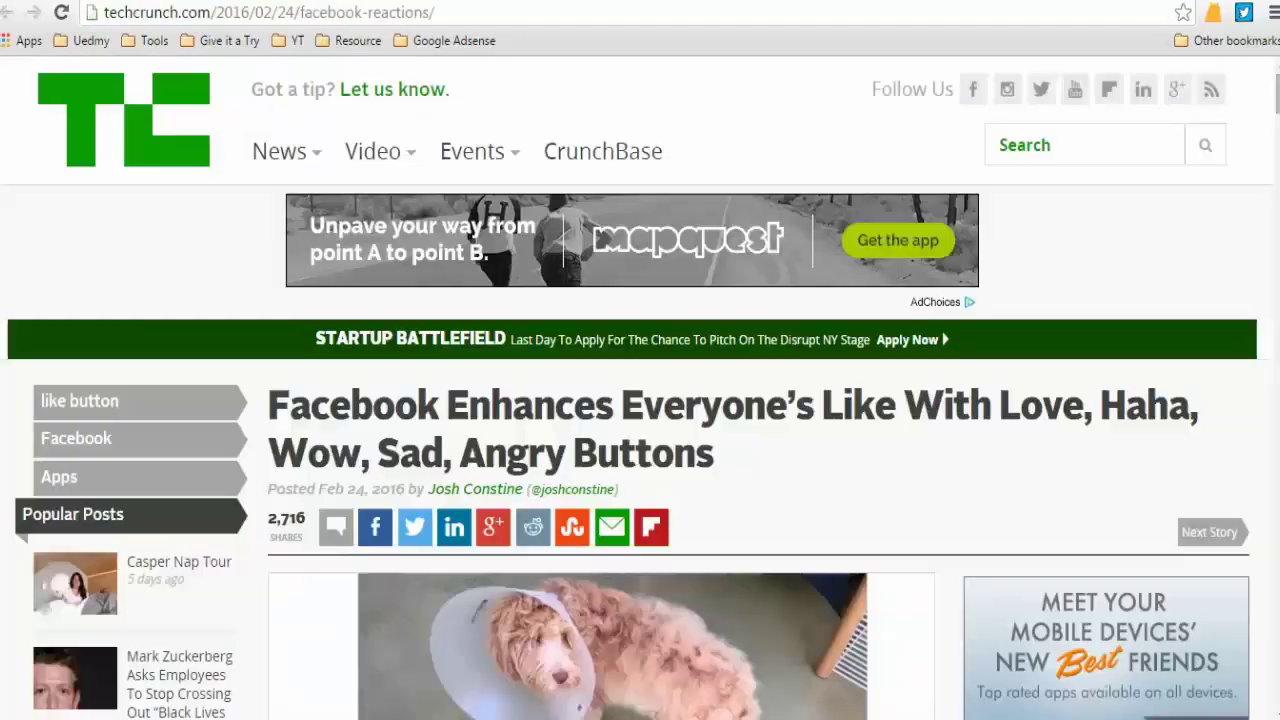
pyautogui.tripleClick(418, 403)
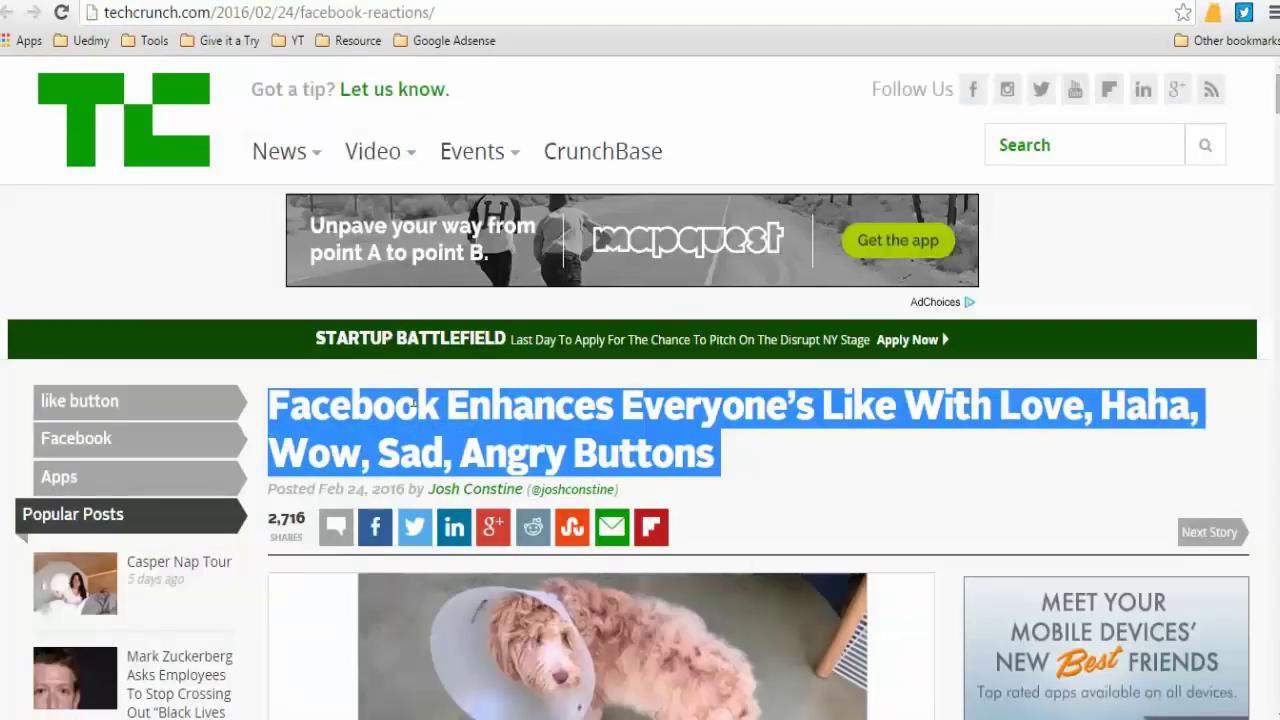
pyautogui.hotkey('ctrl', 'c')
pyautogui.hotkey('ctrl', 'Tab')
pyautogui.hotkey('ctrl', 'v')
# Step: Attach the TechCrunch article's address, techcrunch.com/2016/02/24/facebook-reactions/, to the post as a link
pyautogui.hotkey('ctrl', 'Tab')
pyautogui.click(236, 12)
pyautogui.hotkey('ctrl', 'c')
pyautogui.hotkey('ctrl', 'Tab')
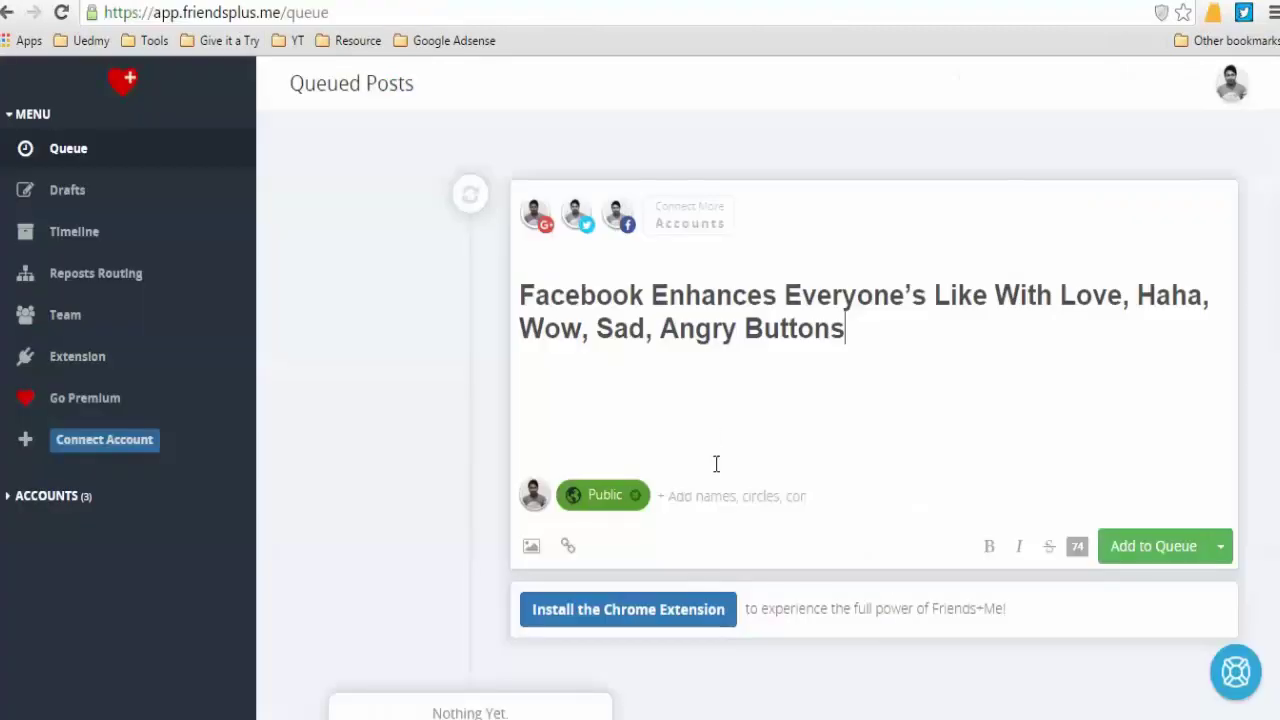
pyautogui.click(568, 545)
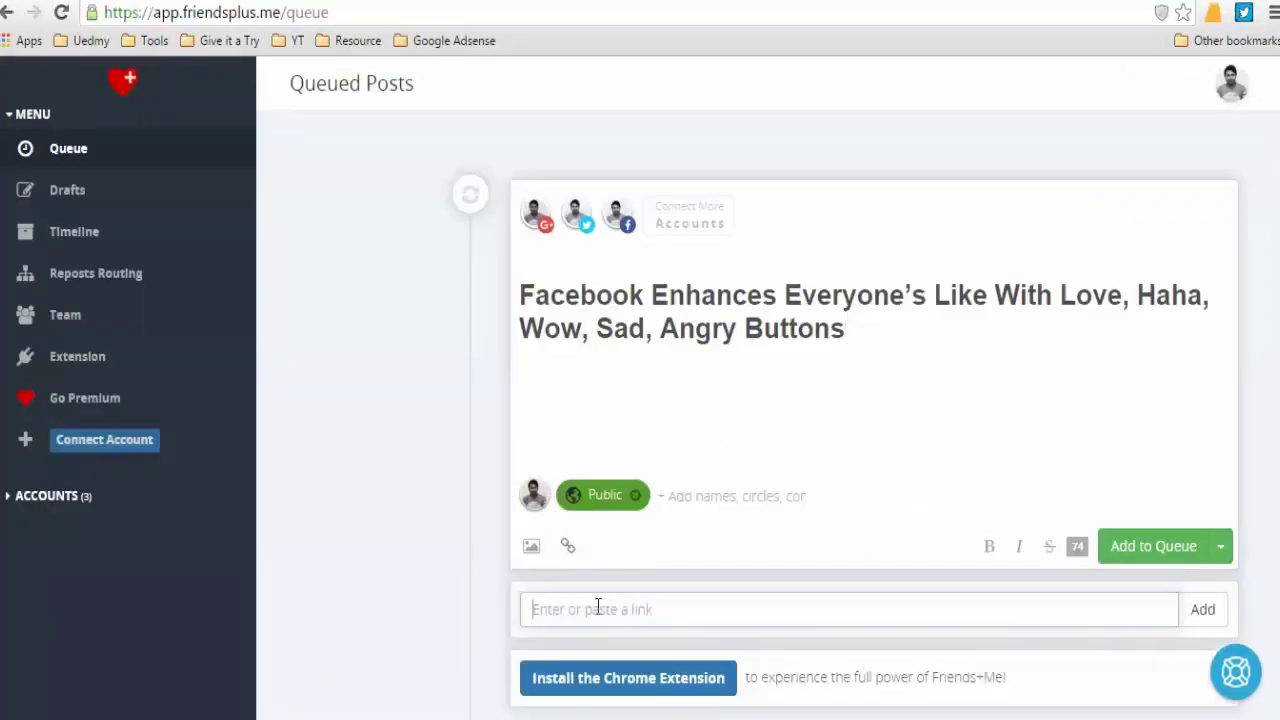
pyautogui.hotkey('ctrl', 'v')
pyautogui.click(1203, 609)
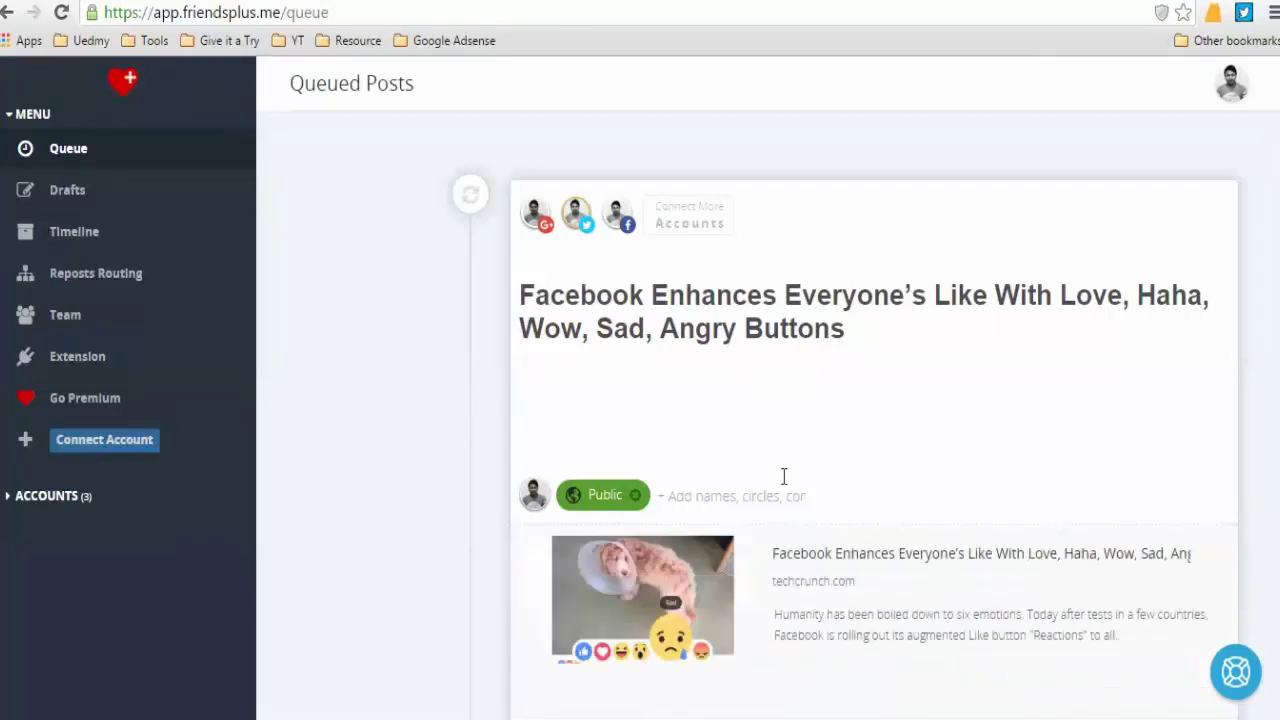
# Step: Schedule the post with its link preview for March 1, 2016 at 10:30 AM
pyautogui.scroll(-2, 785, 474)
pyautogui.scroll(2, 785, 474)
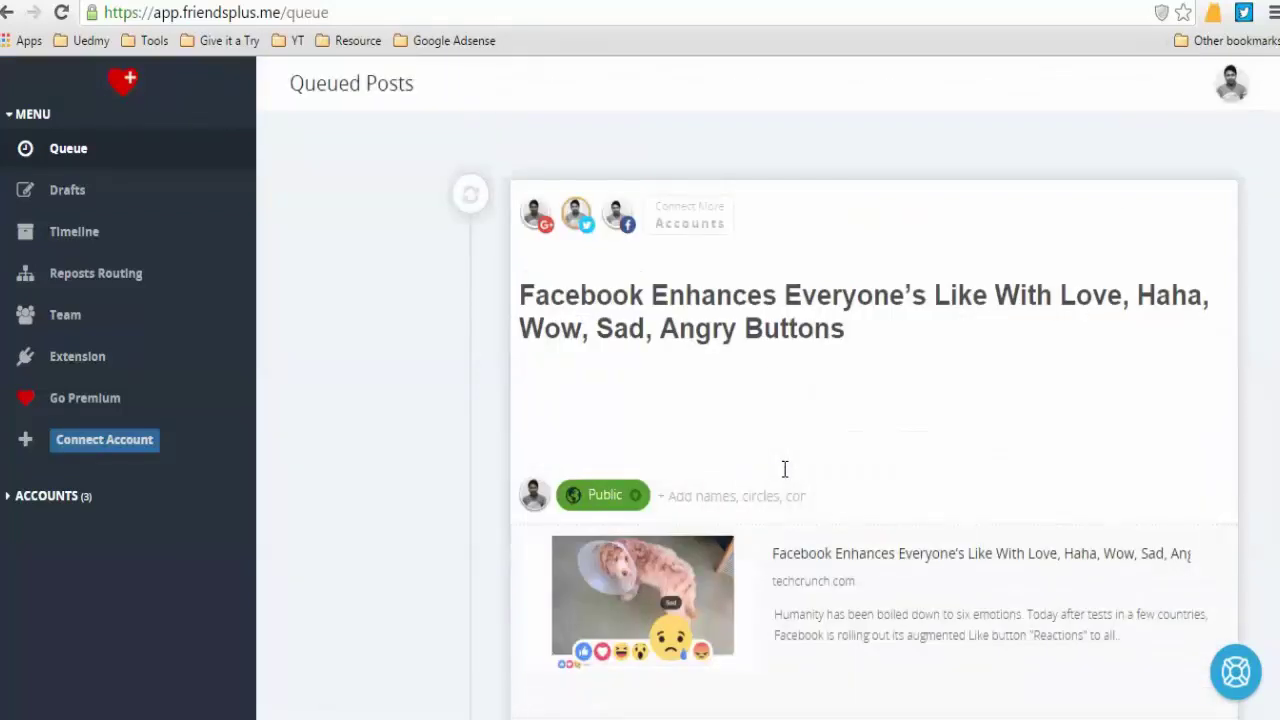
pyautogui.scroll(-2, 785, 470)
pyautogui.scroll(2, 780, 455)
pyautogui.scroll(-3, 766, 430)
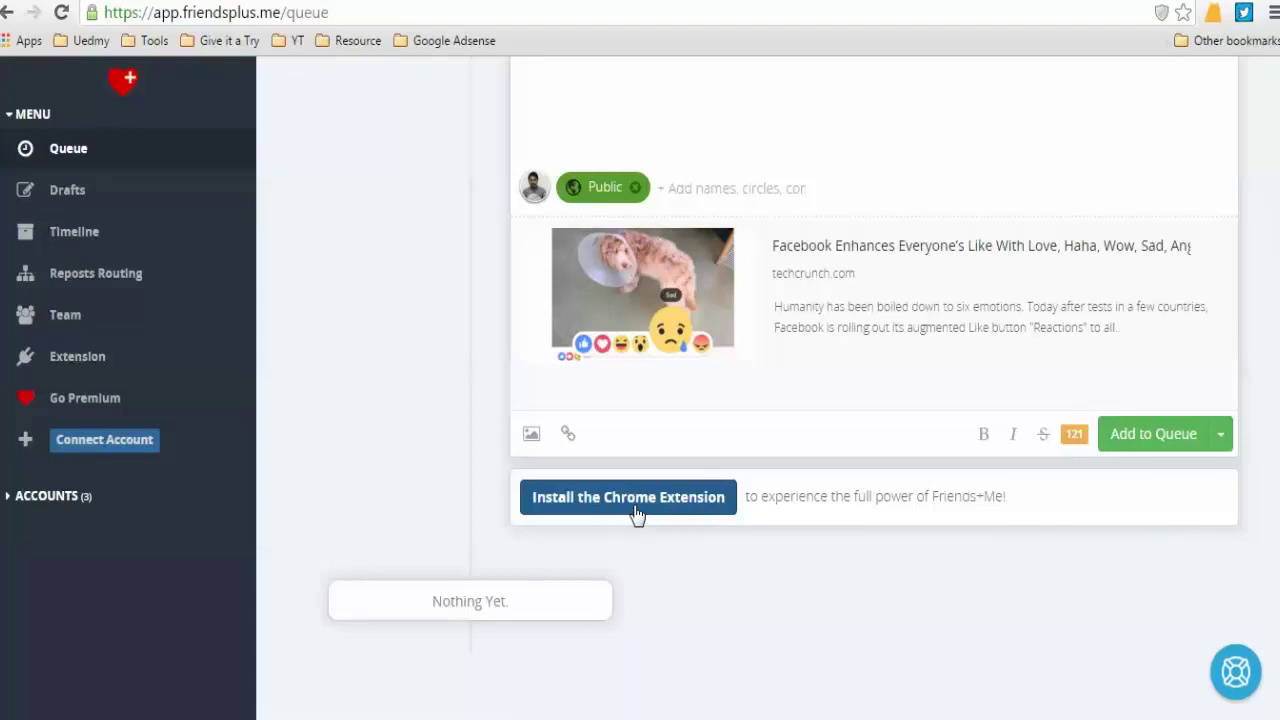
pyautogui.click(1221, 434)
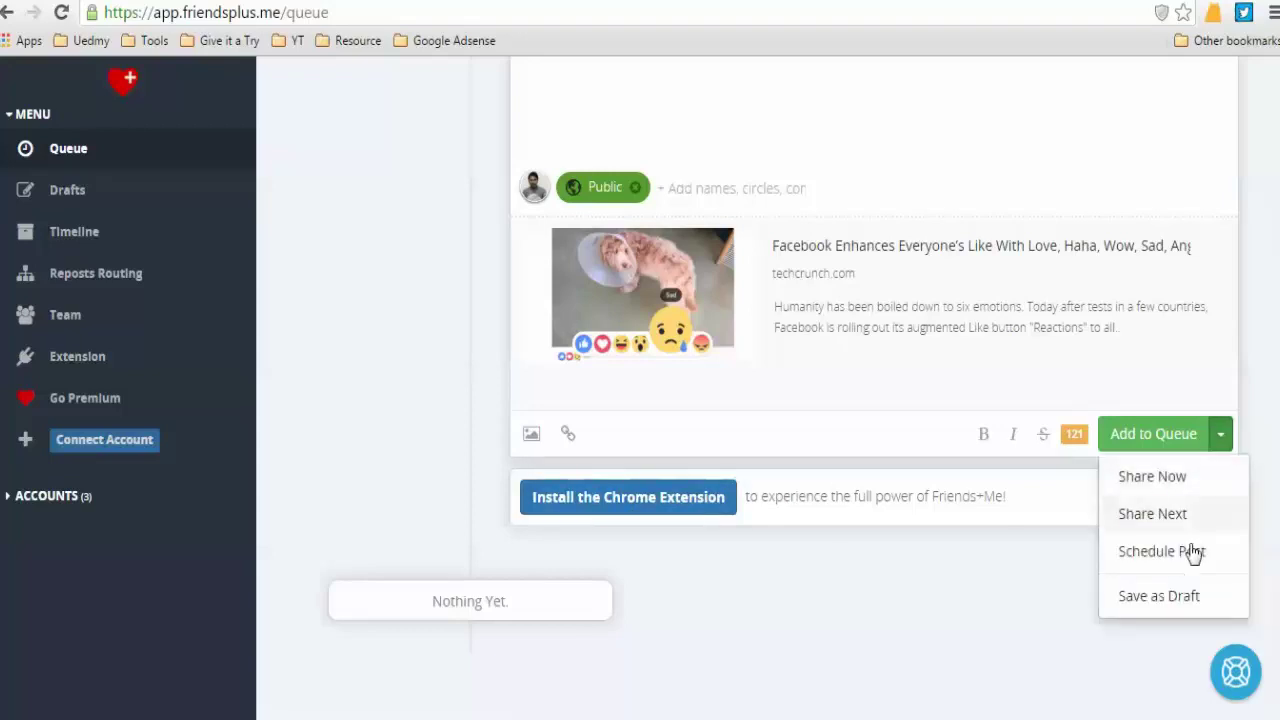
pyautogui.click(1166, 556)
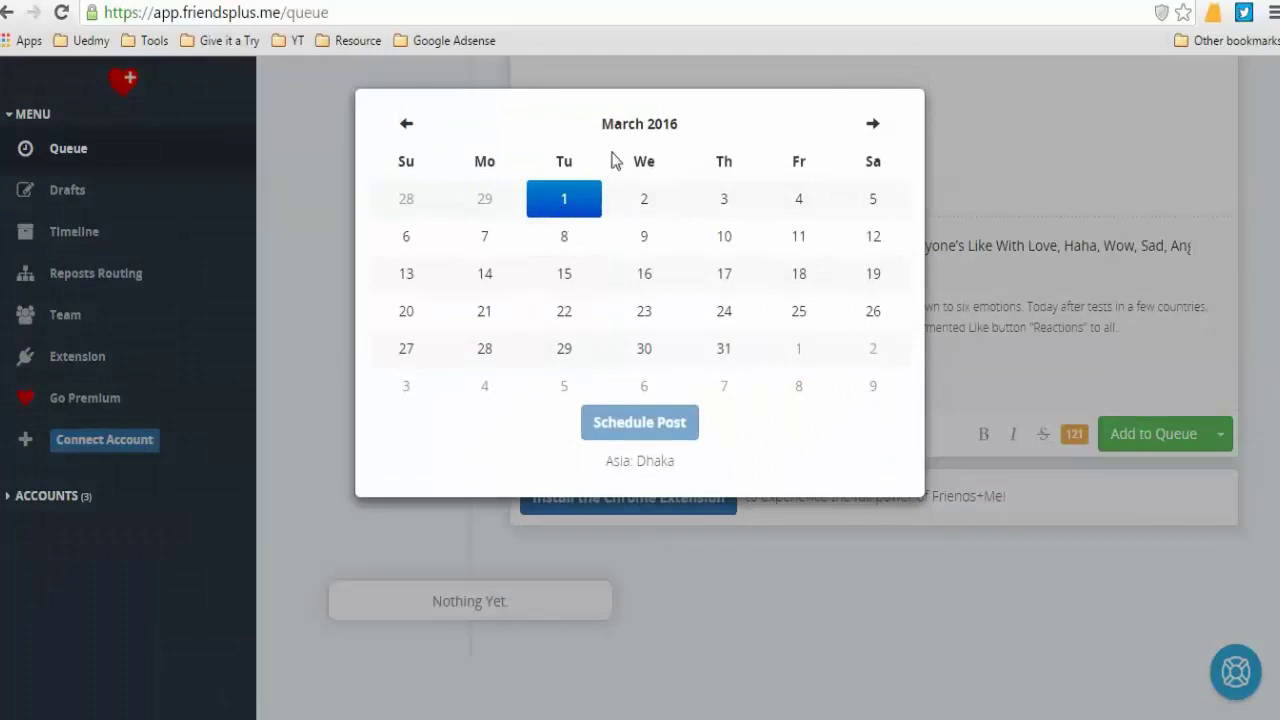
pyautogui.click(560, 203)
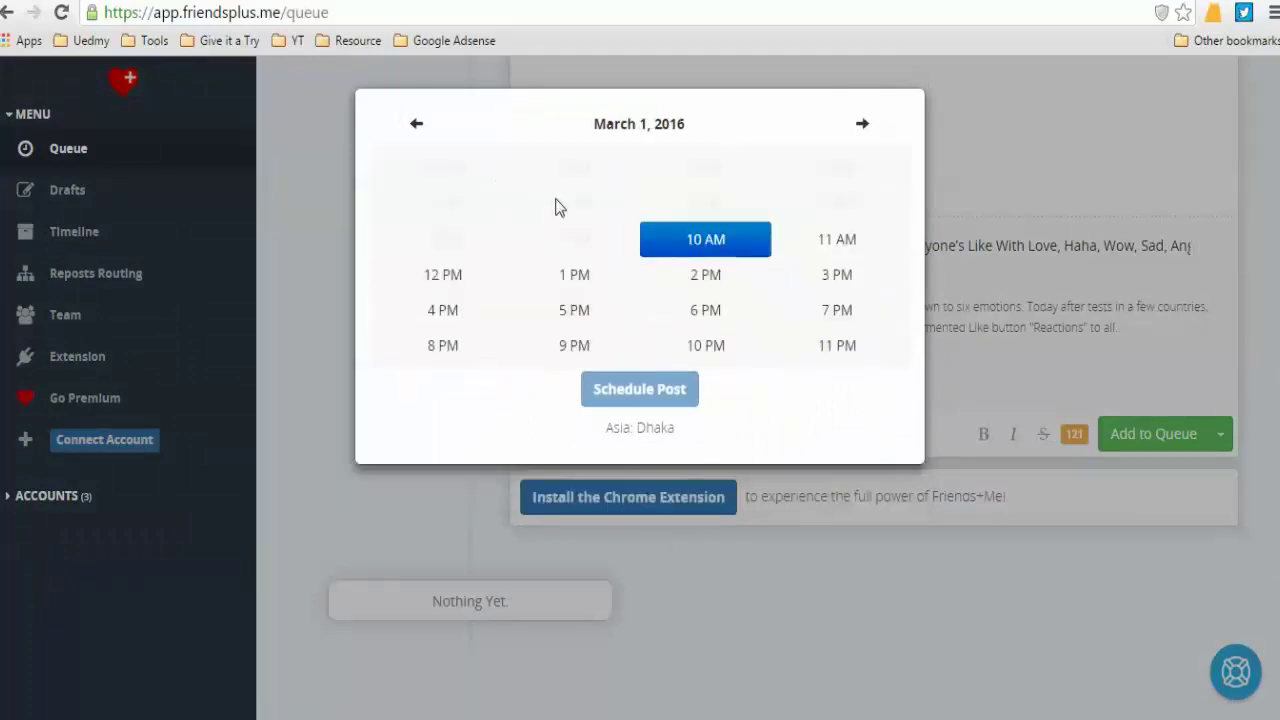
pyautogui.click(688, 250)
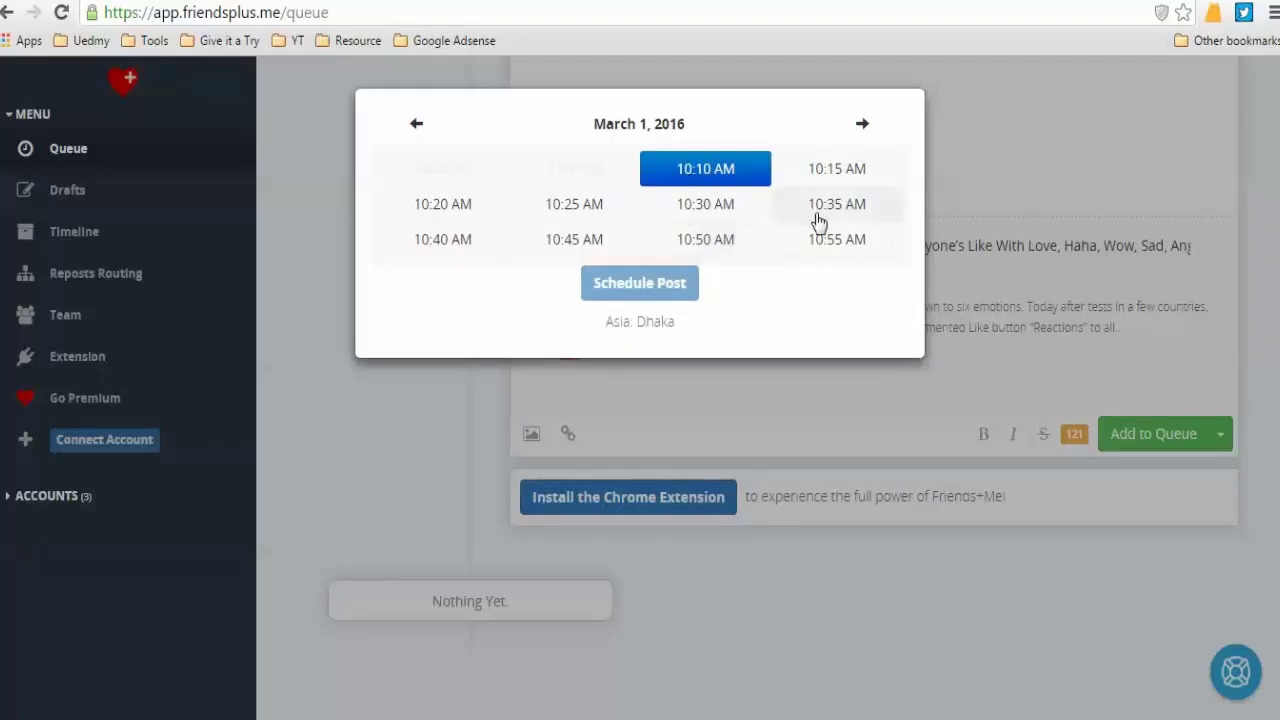
pyautogui.click(710, 205)
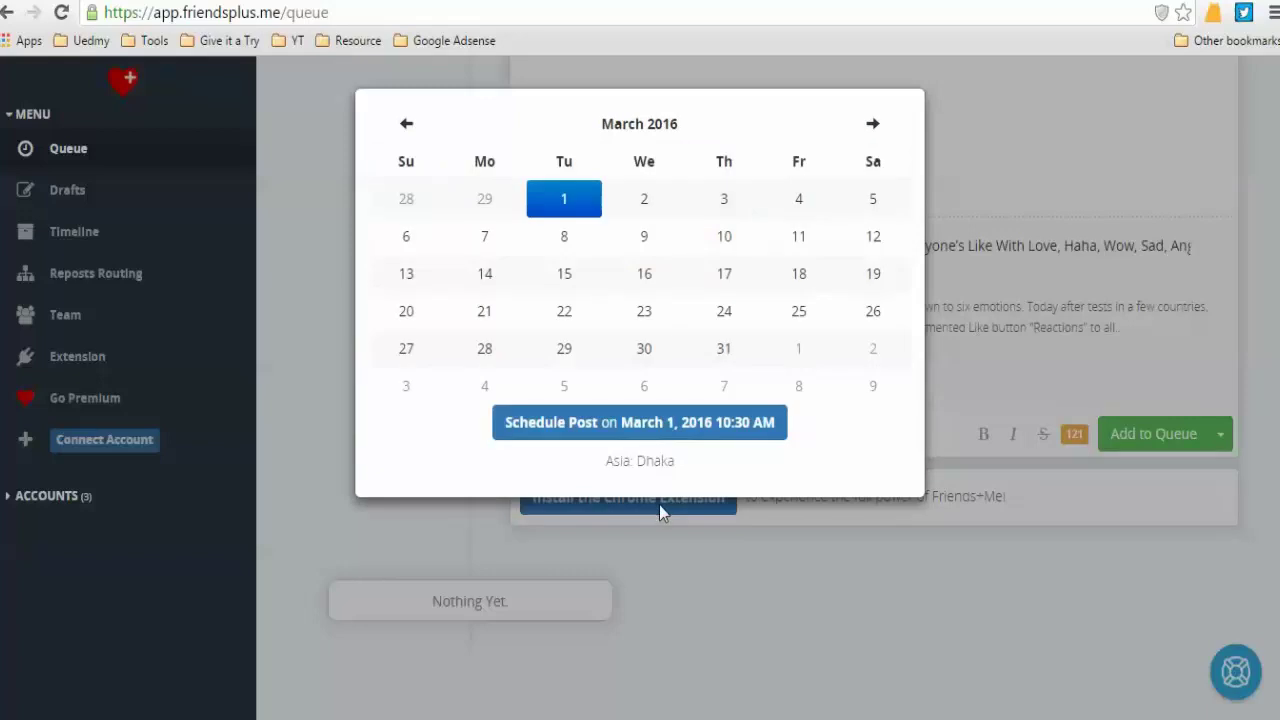
pyautogui.click(604, 424)
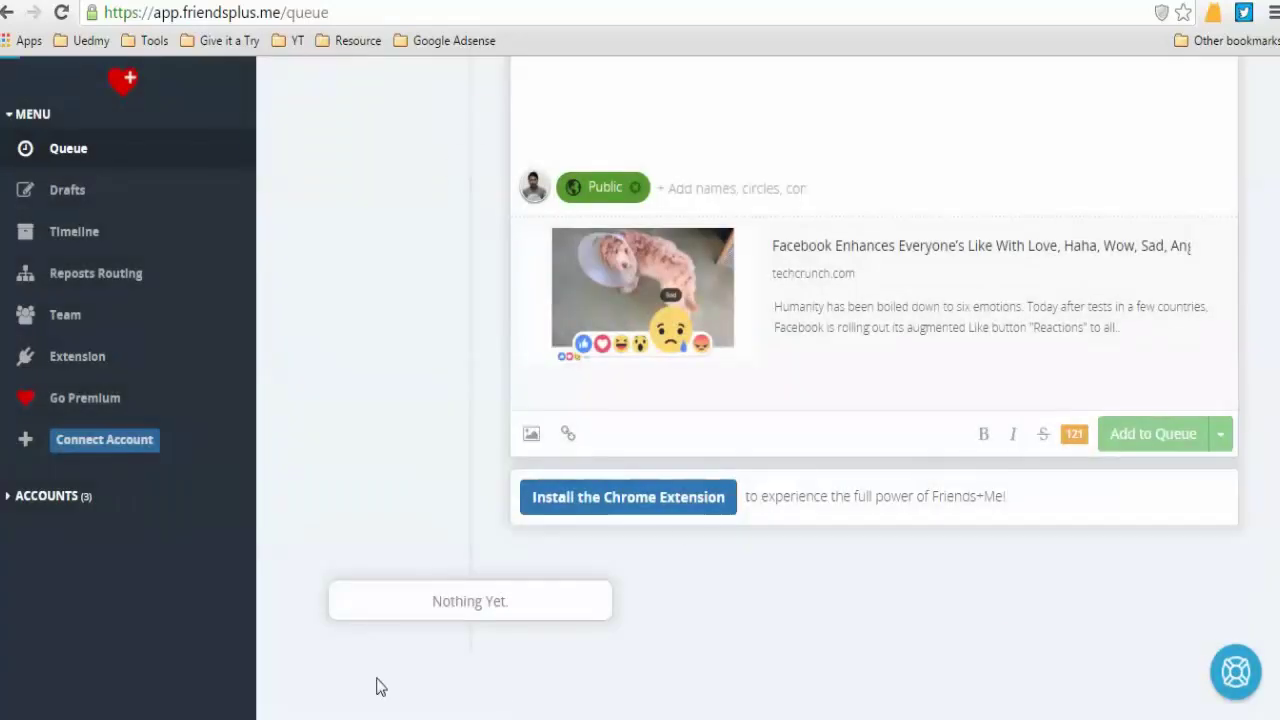
# Step: Look through the scheduled posts in the queue and open the composer for a new post
pyautogui.scroll(-3, 494, 560)
pyautogui.scroll(-6, 497, 530)
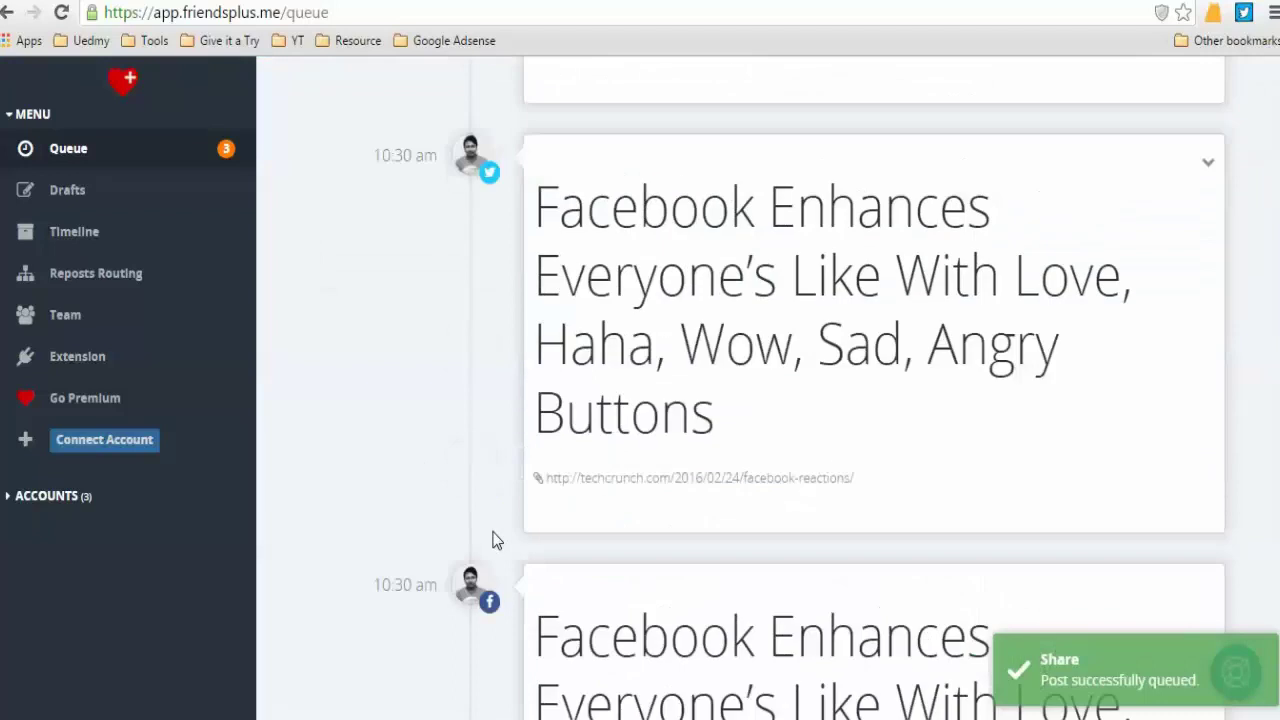
pyautogui.scroll(-3, 470, 615)
pyautogui.scroll(3, 428, 590)
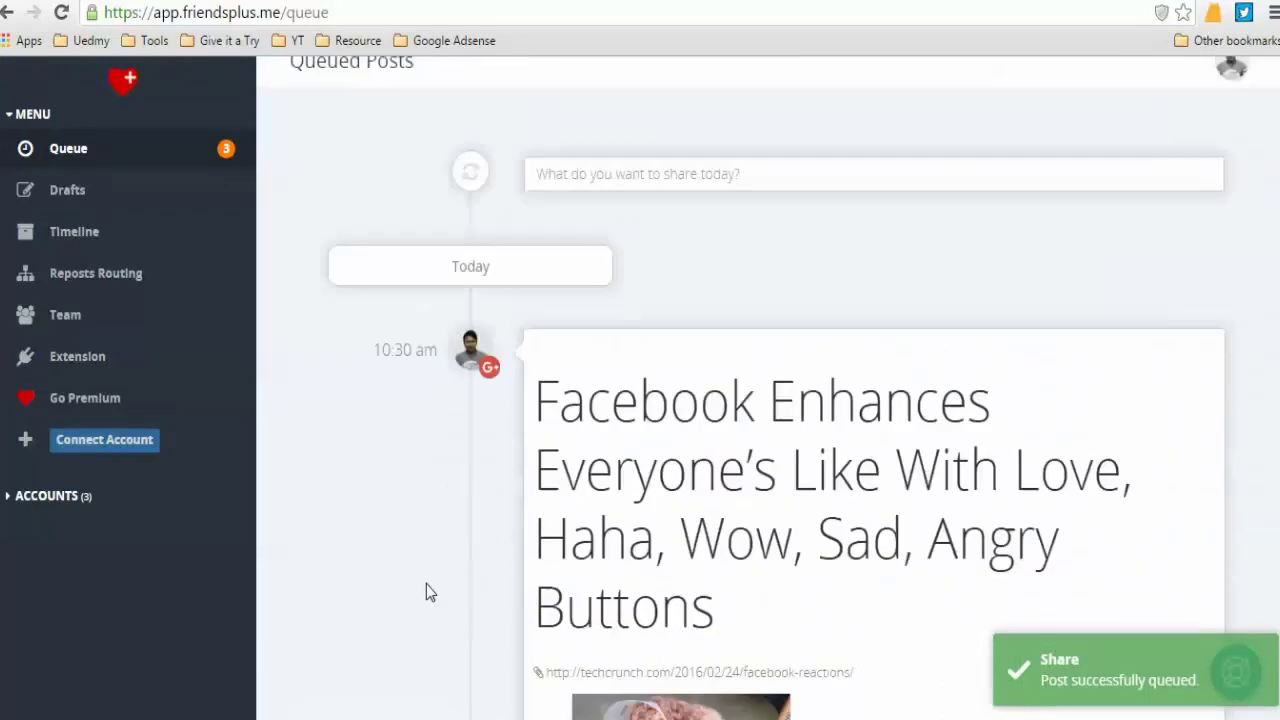
pyautogui.scroll(1, 420, 553)
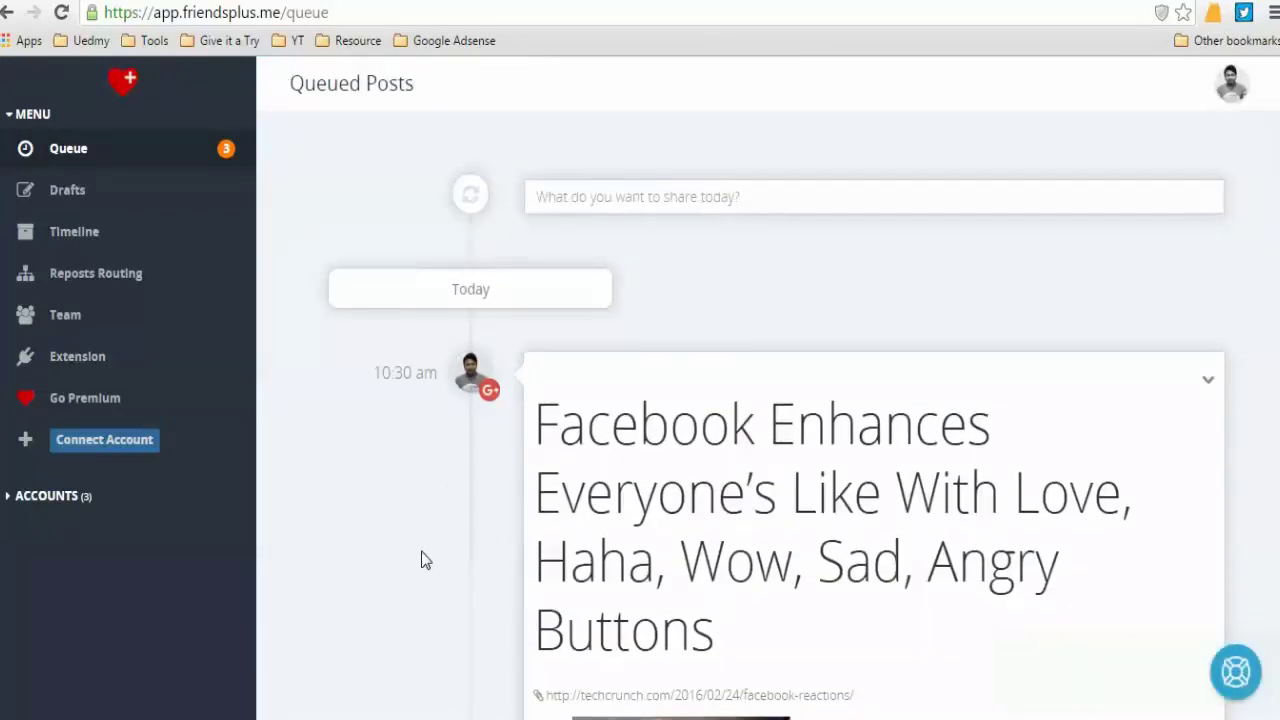
pyautogui.click(586, 200)
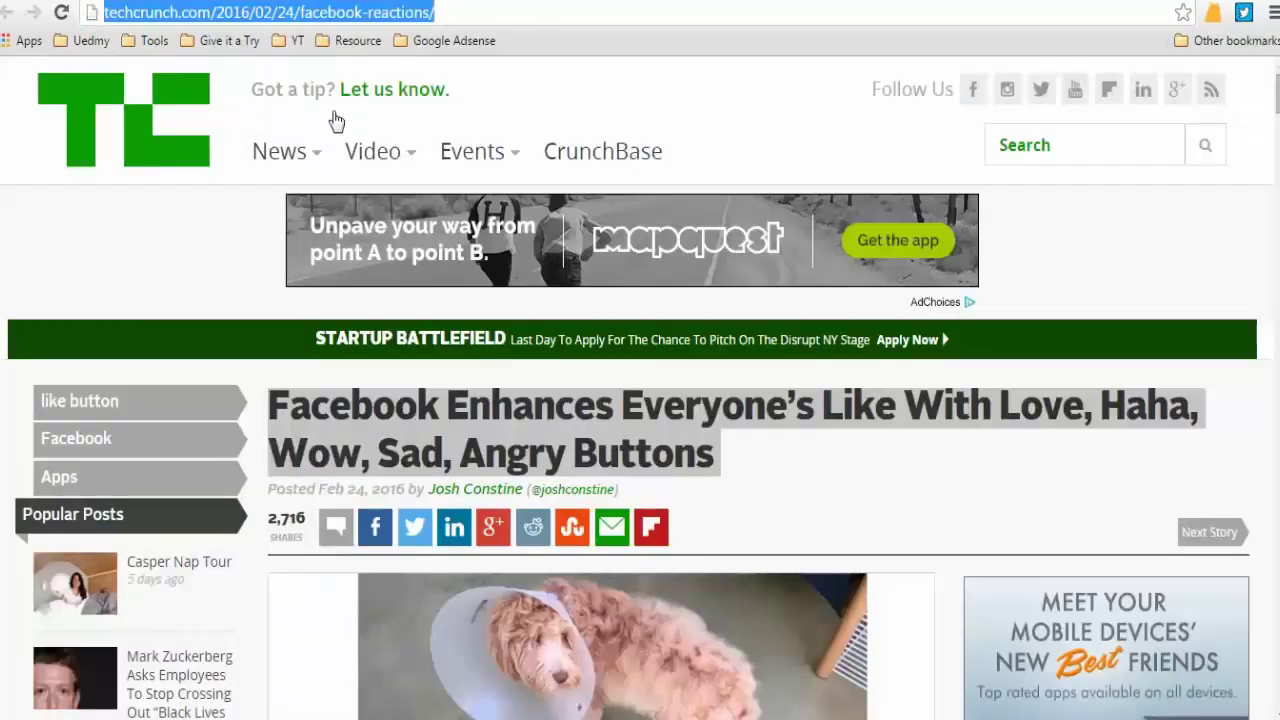
# Step: Examine the TechCrunch article on Facebook Reactions, from its headline and lead image to the six emotion icons
pyautogui.scroll(-7, 468, 430)
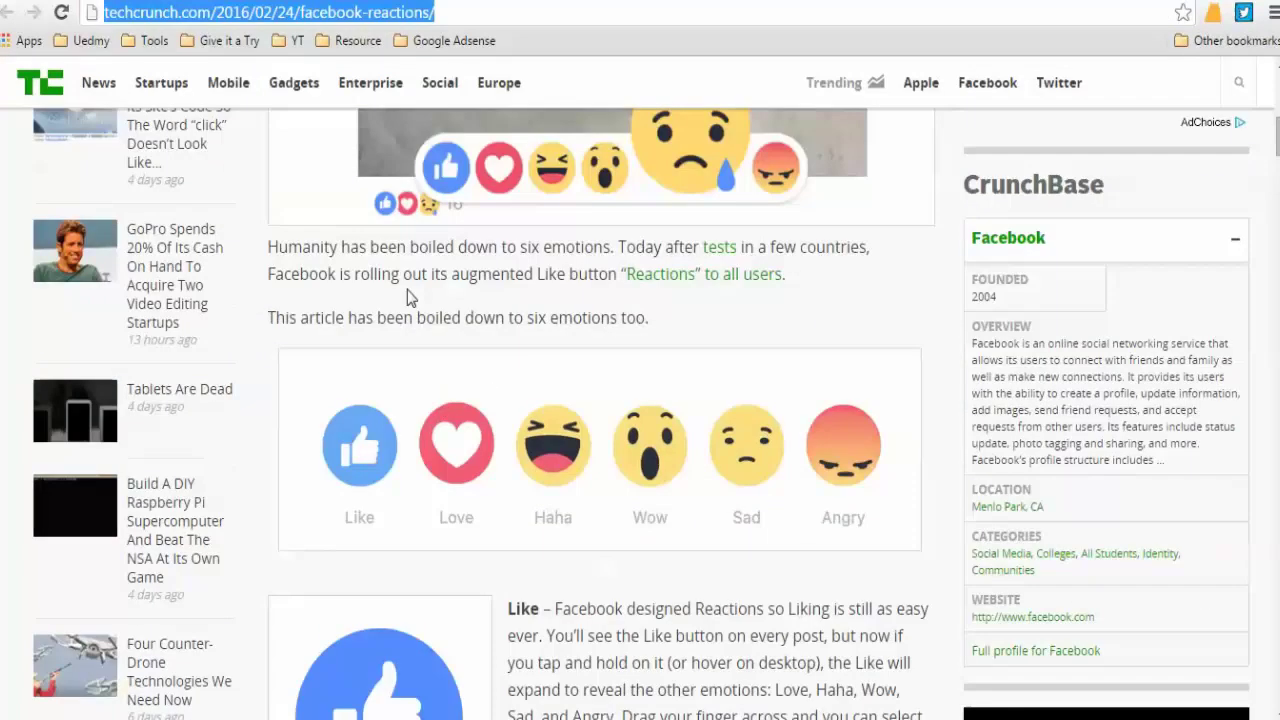
pyautogui.click(408, 287)
pyautogui.scroll(7, 407, 285)
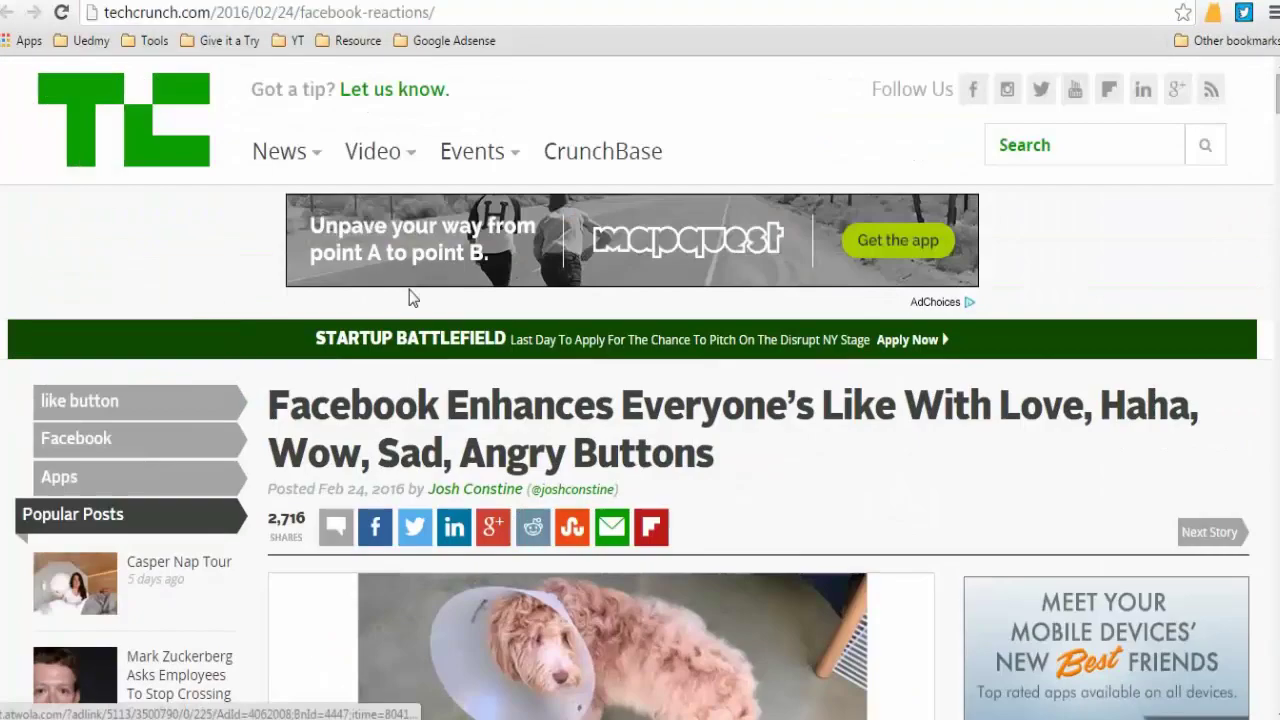
pyautogui.scroll(-3, 408, 322)
pyautogui.scroll(-3, 408, 322)
pyautogui.scroll(-3, 408, 322)
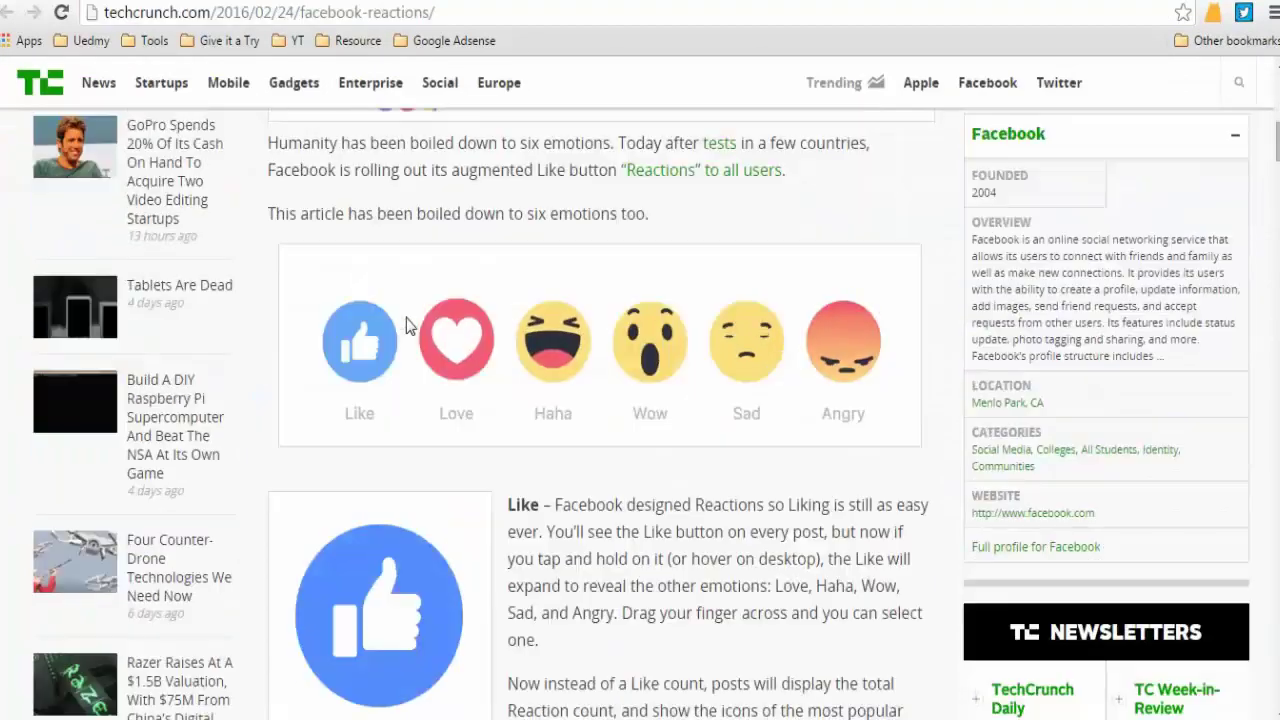
pyautogui.scroll(7, 437, 247)
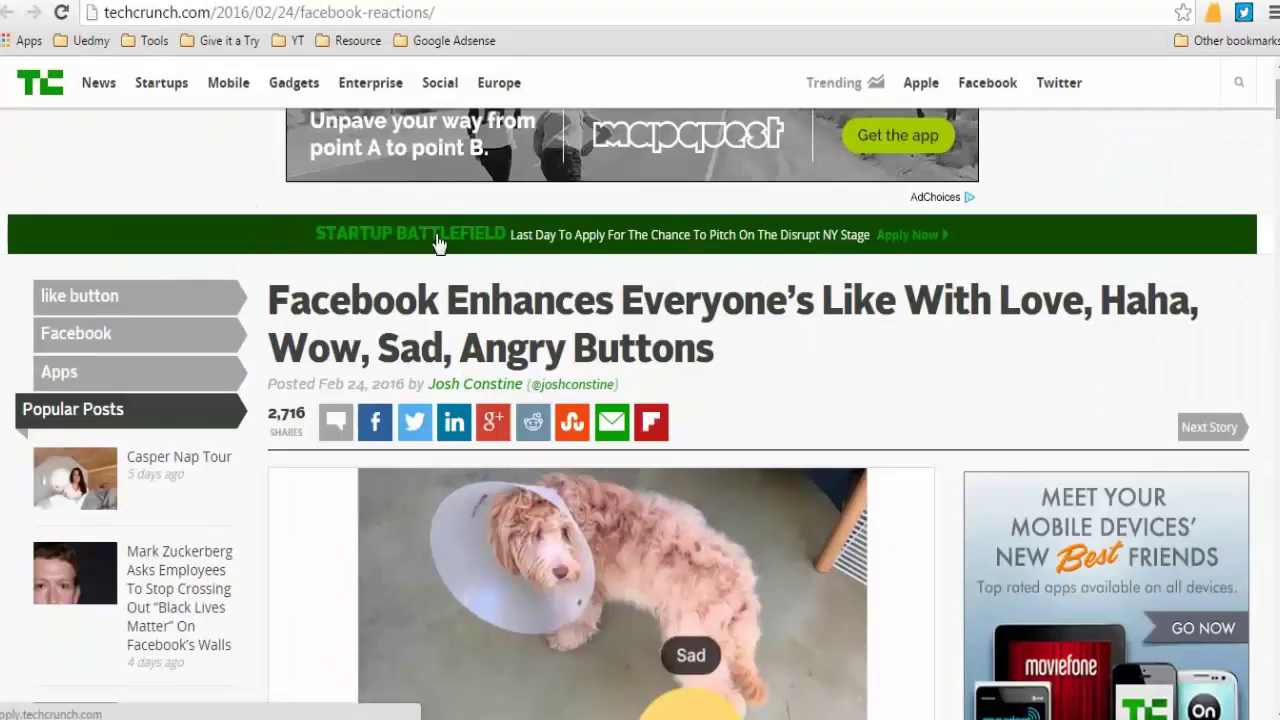
pyautogui.scroll(-3, 438, 243)
pyautogui.scroll(-3, 435, 240)
pyautogui.scroll(3, 435, 240)
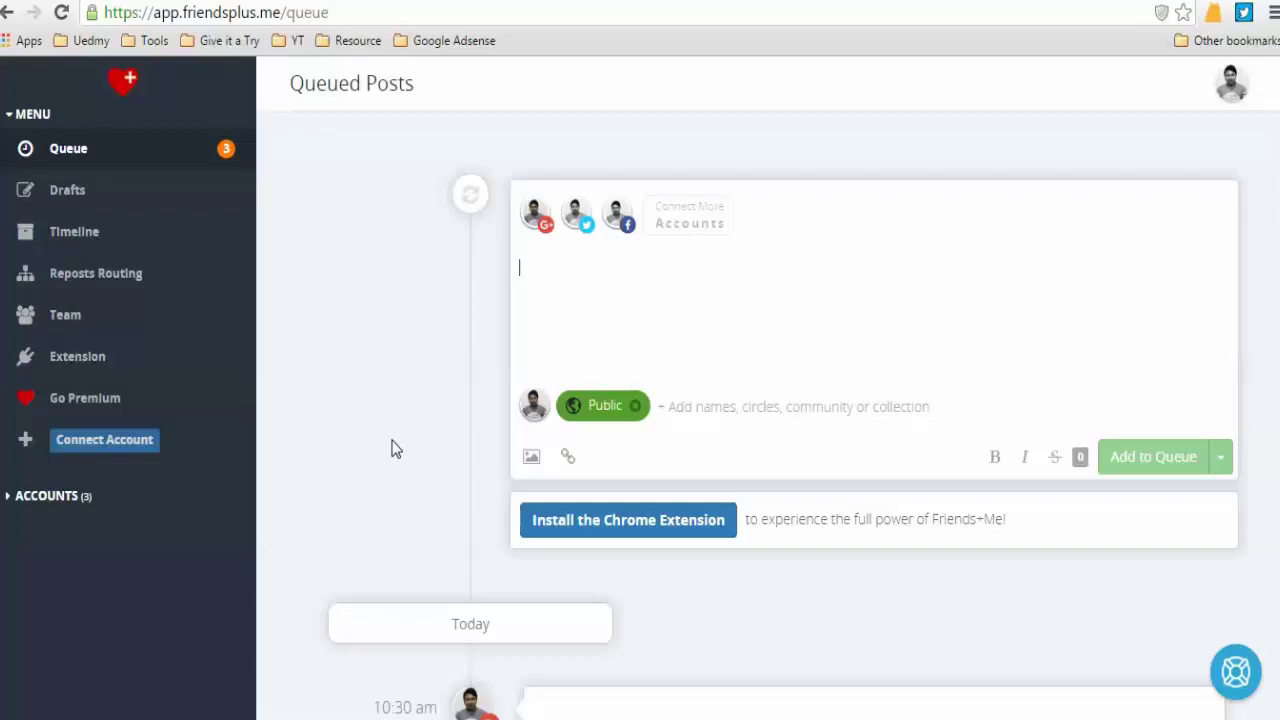
# Step: Check the queued Google+, Twitter and Facebook posts and return to the TechCrunch article
pyautogui.scroll(-8, 392, 449)
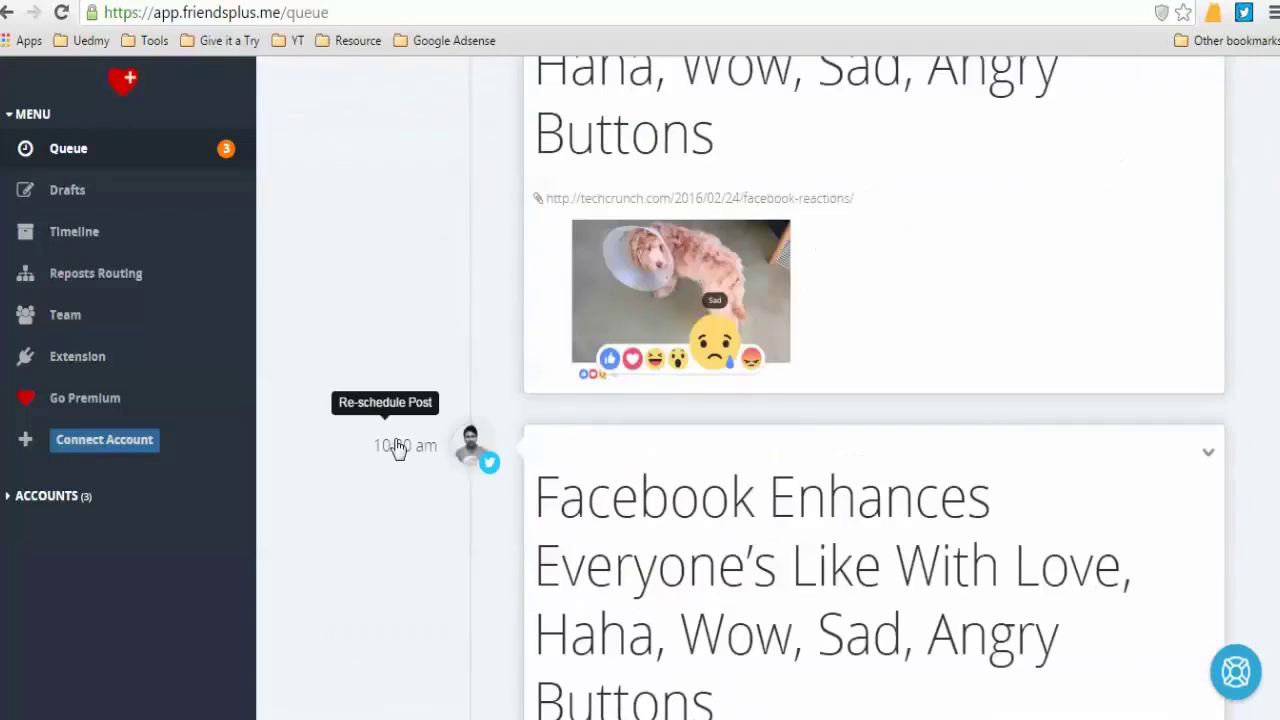
pyautogui.scroll(-8, 397, 447)
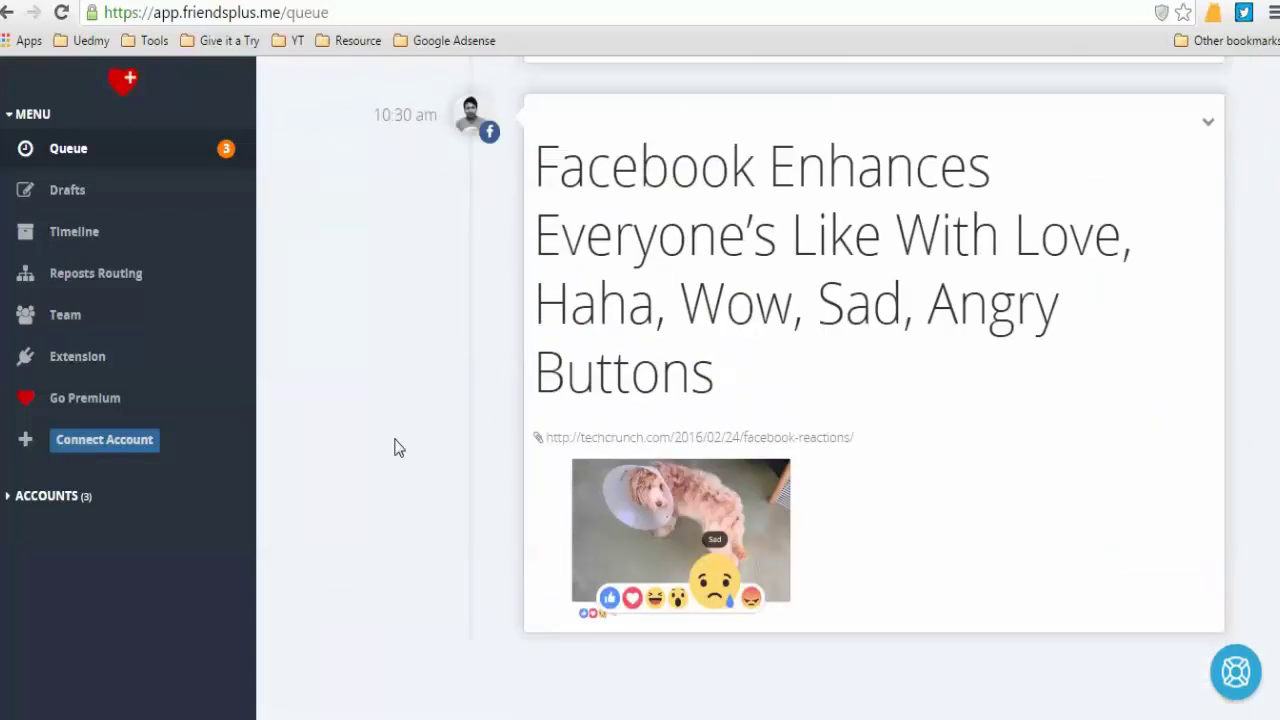
pyautogui.scroll(15, 394, 448)
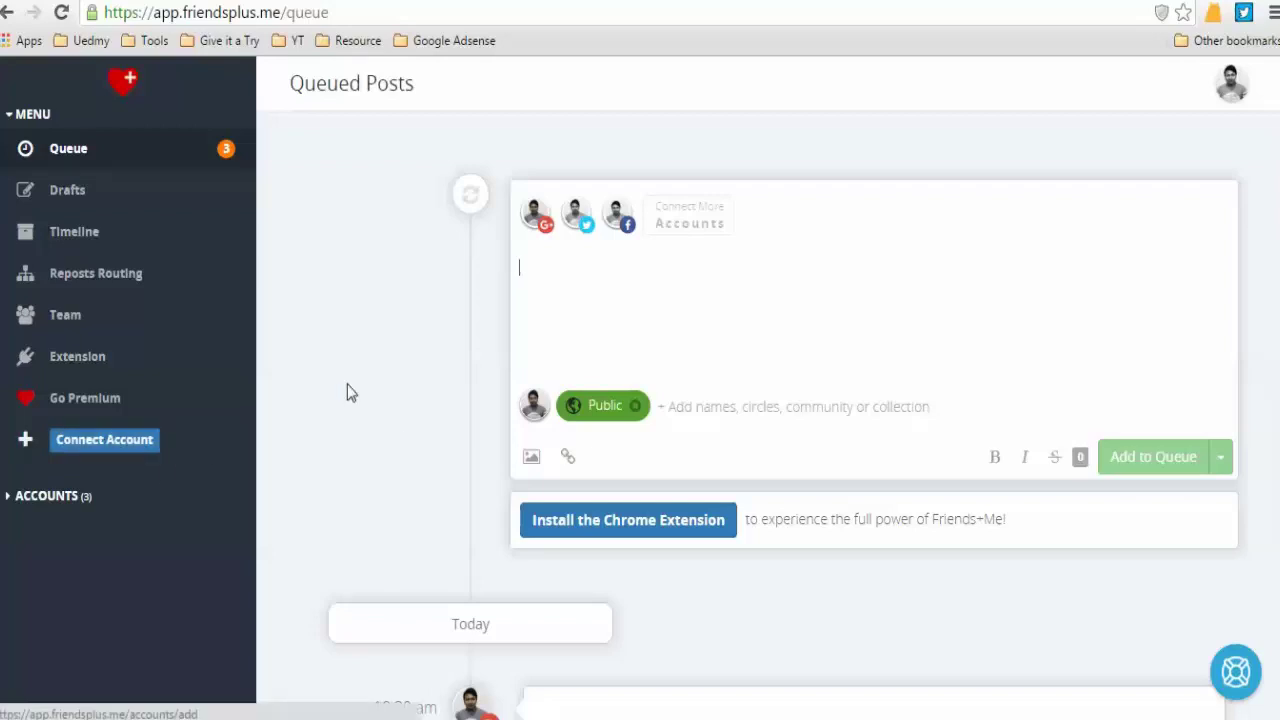
pyautogui.hotkey('ctrl', 'Tab')
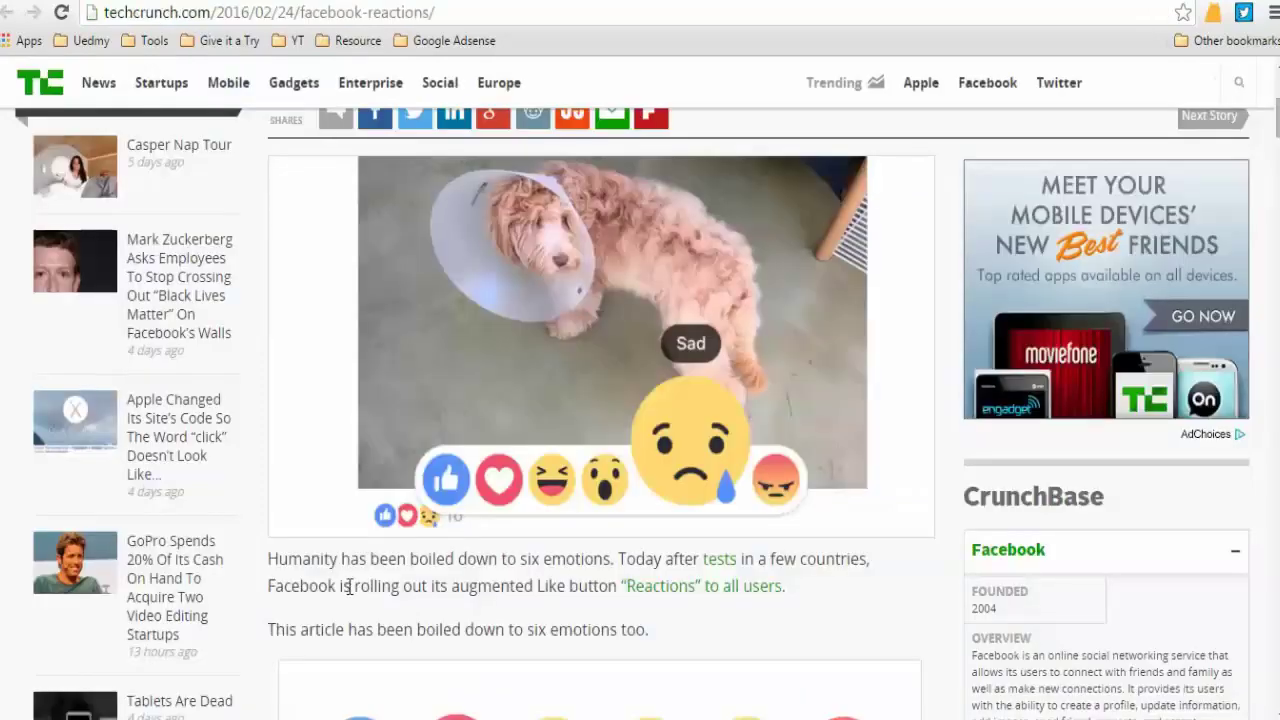
# Step: Read through the TechCrunch article's sections on the individual reactions and return to its lead image
pyautogui.scroll(-15, 348, 587)
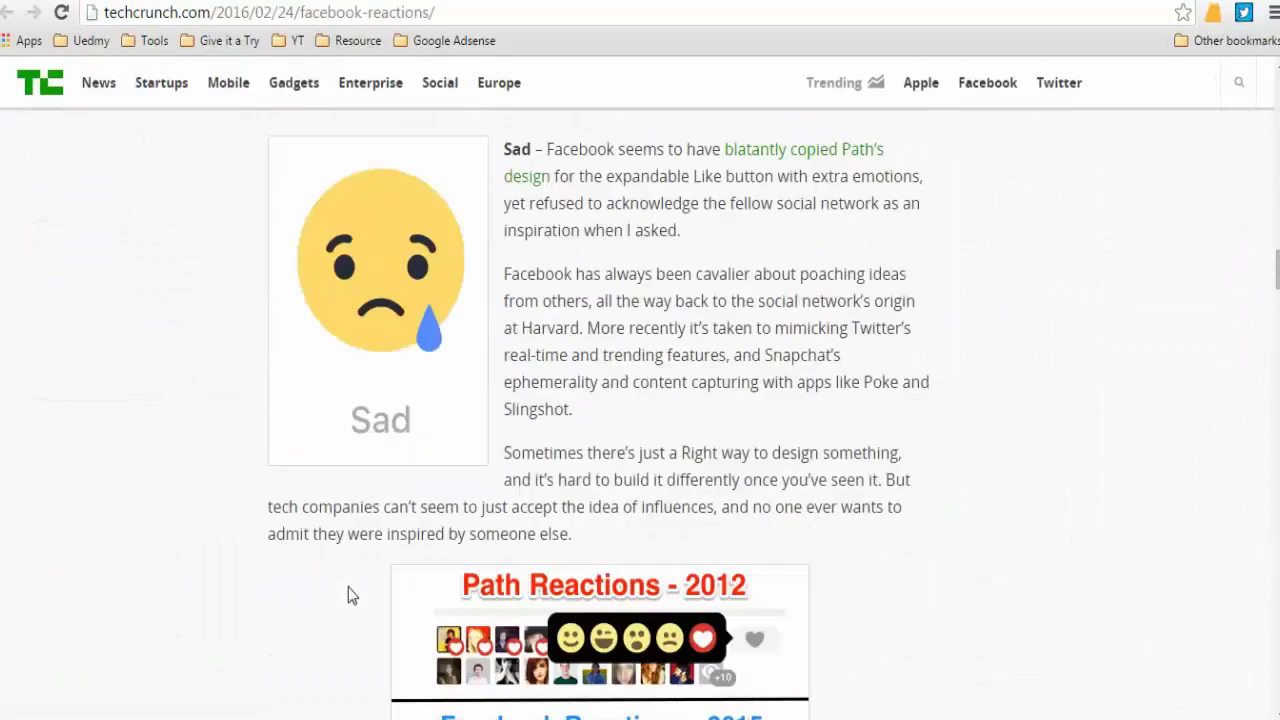
pyautogui.scroll(-6, 348, 587)
pyautogui.scroll(20, 257, 603)
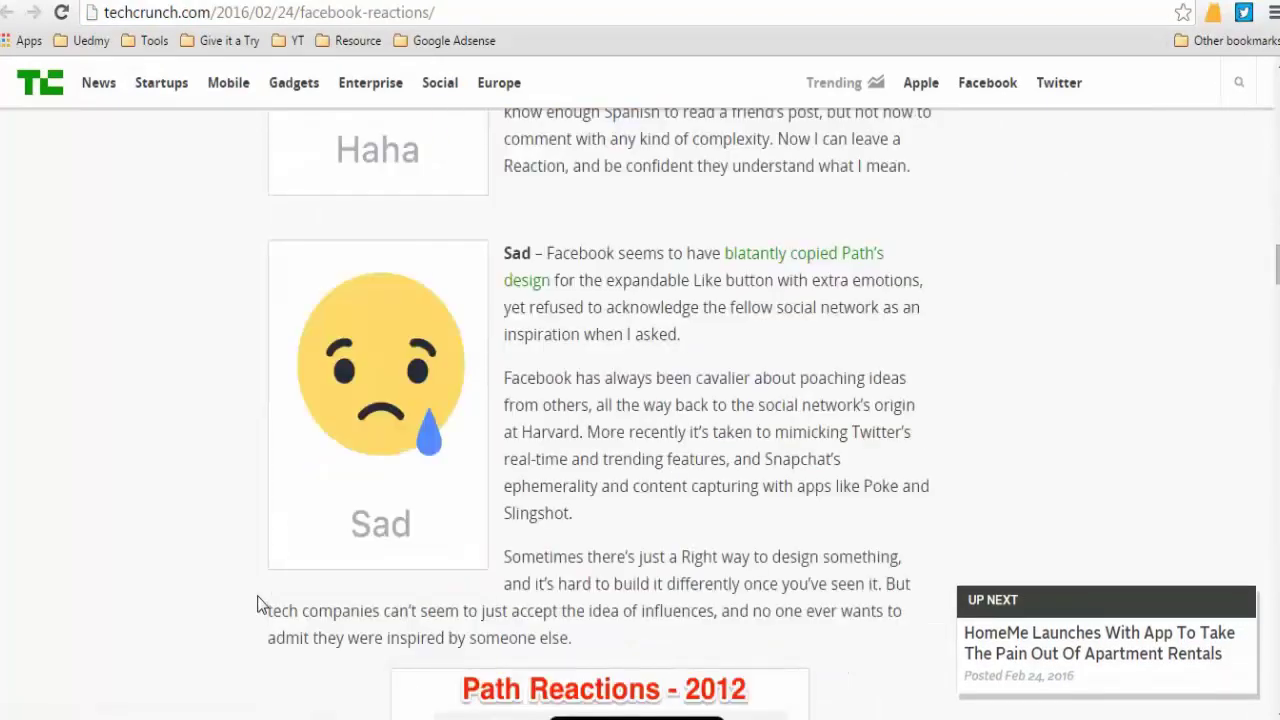
pyautogui.scroll(5, 257, 603)
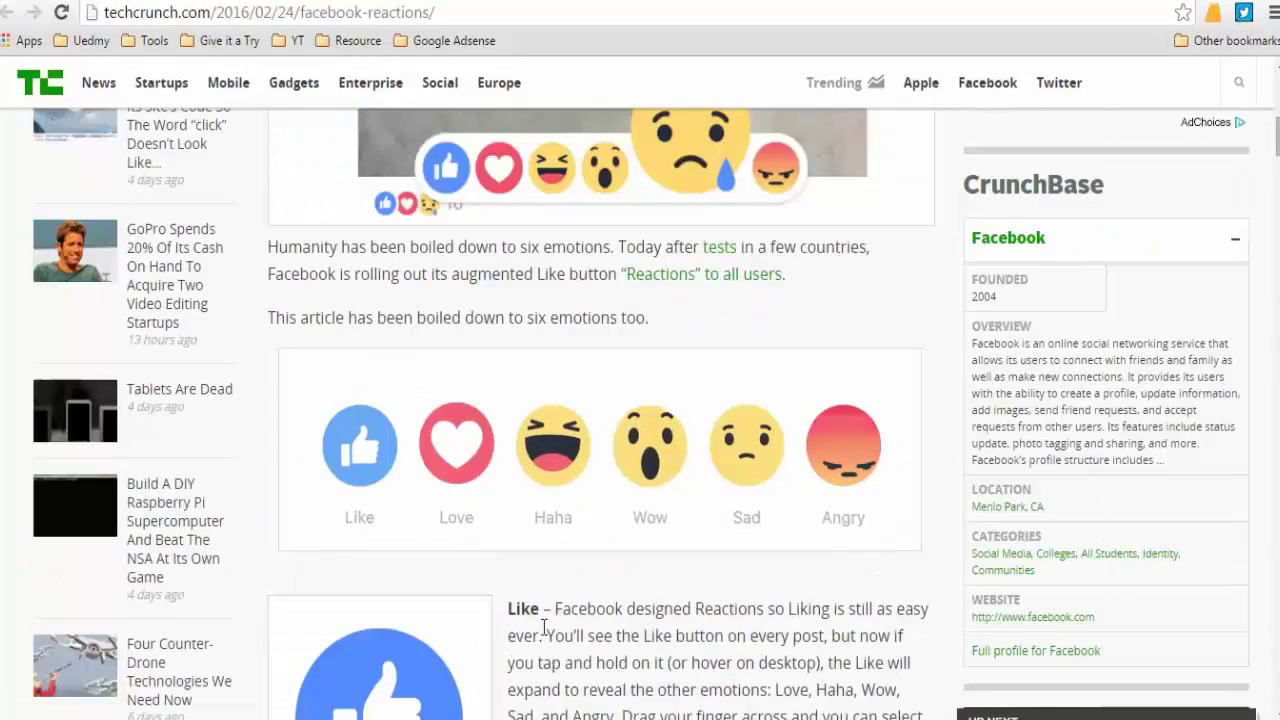
pyautogui.scroll(2, 531, 578)
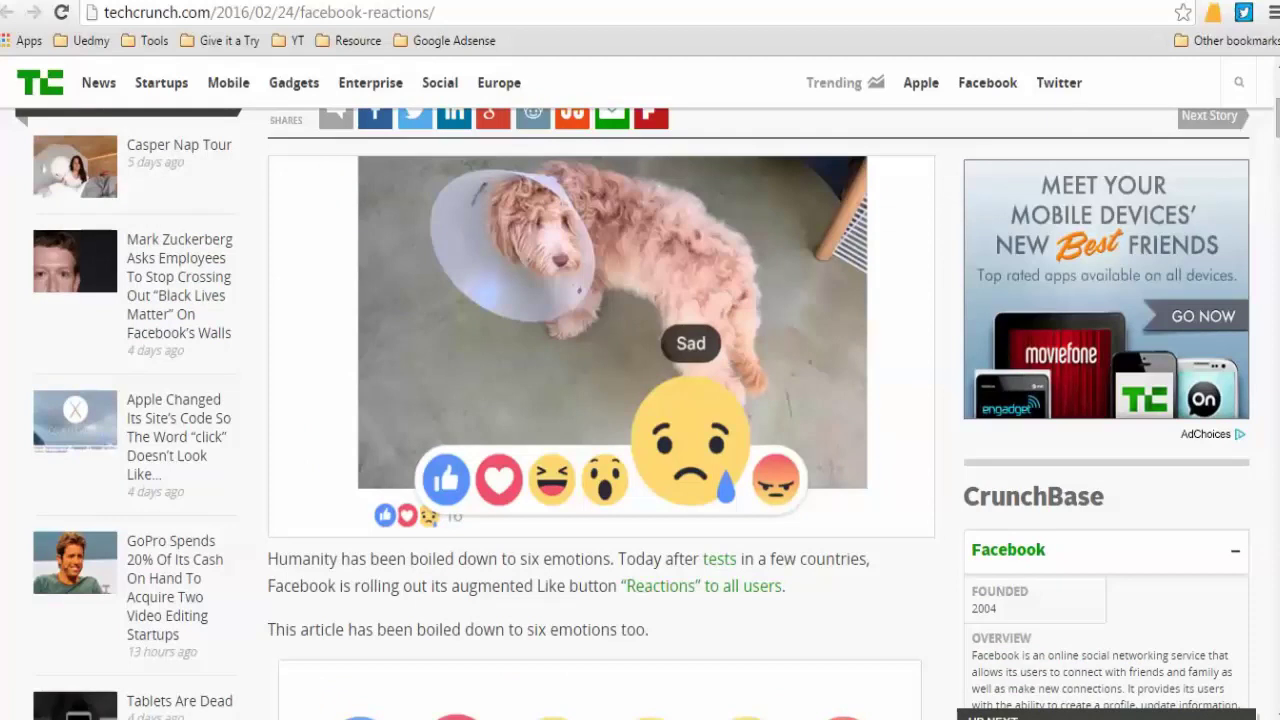
# Step: Switch back to the Friends+Me queue and try to connect a Google+ profile and a Pinterest board as new accounts
pyautogui.click(112, 0)
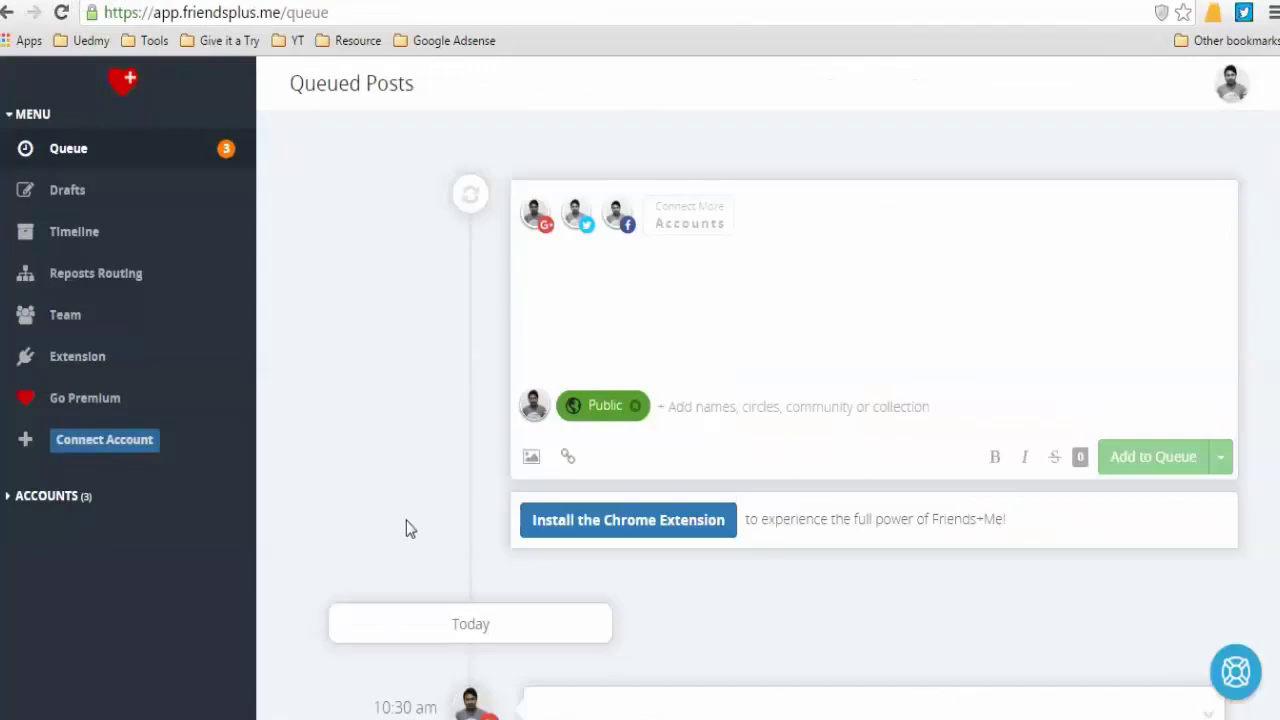
pyautogui.scroll(-1, 408, 457)
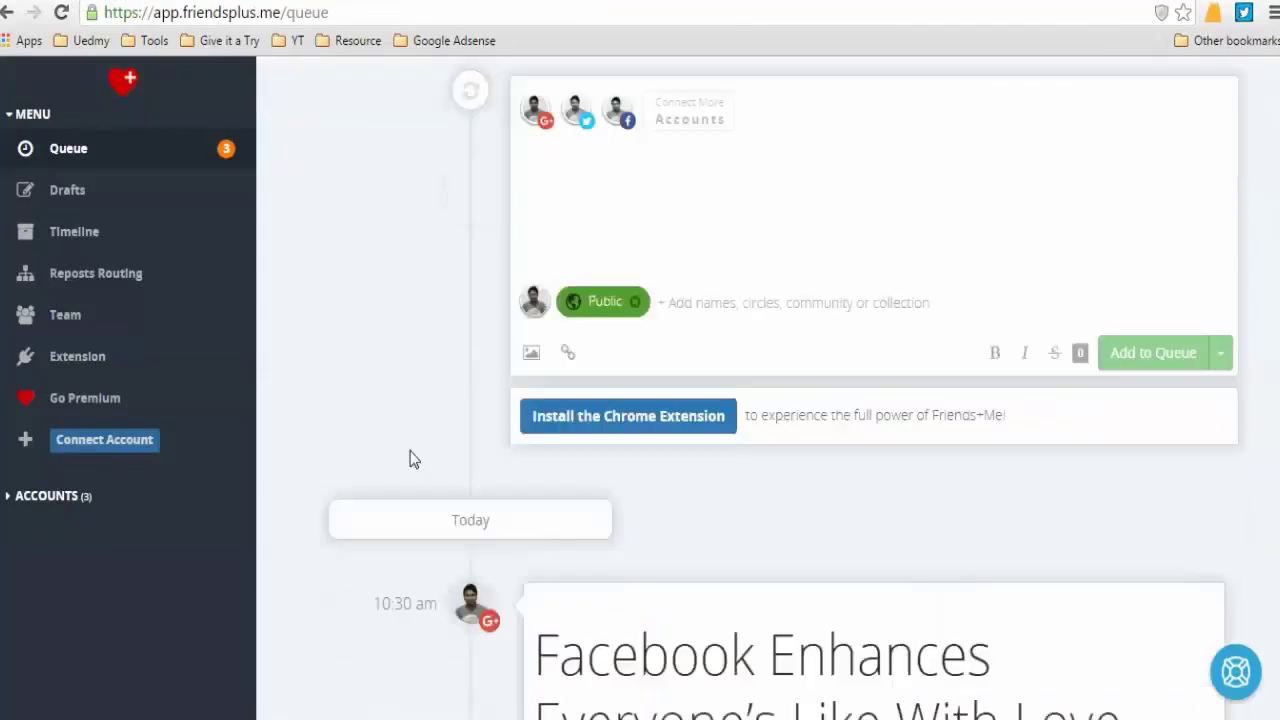
pyautogui.scroll(1, 408, 457)
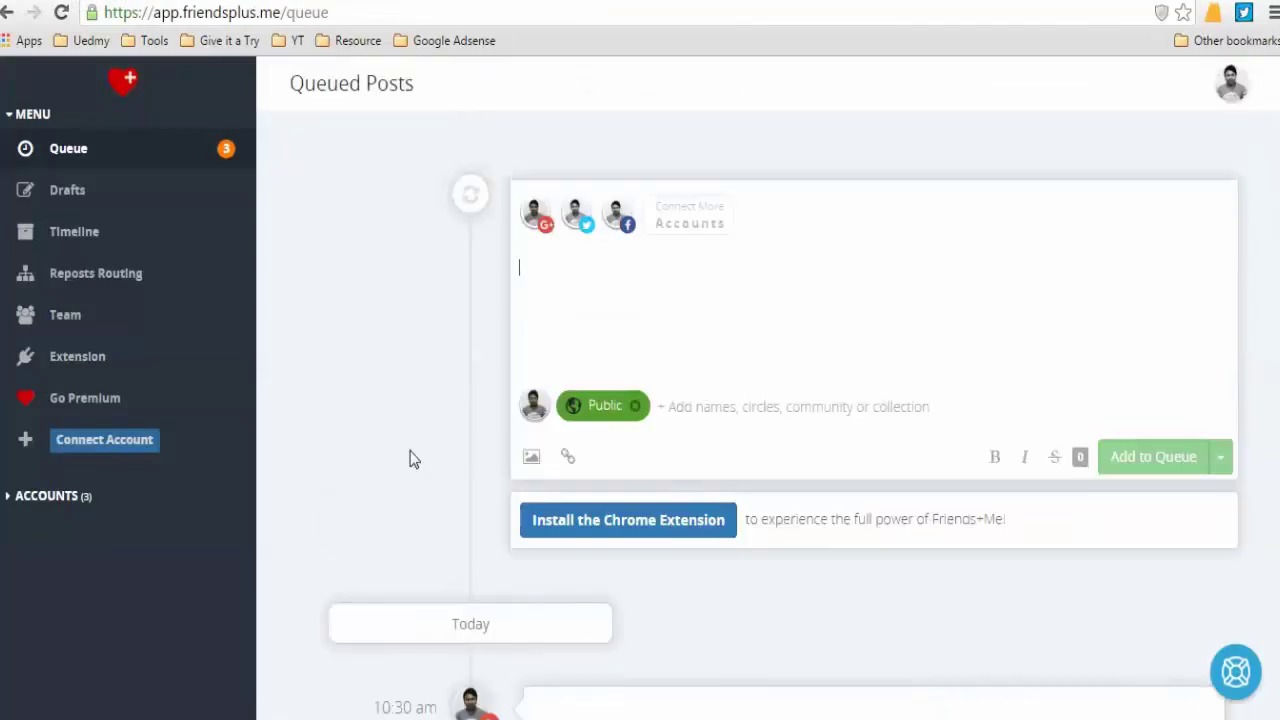
pyautogui.click(80, 445)
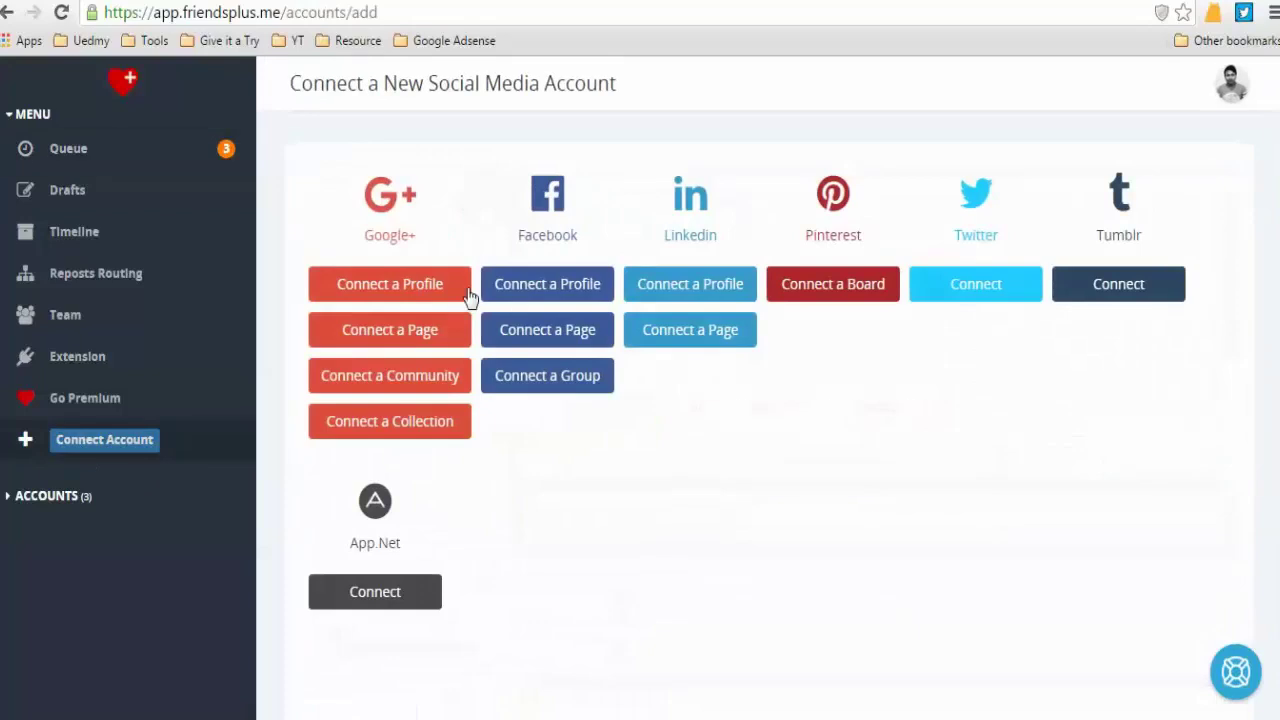
pyautogui.click(414, 286)
pyautogui.click(831, 297)
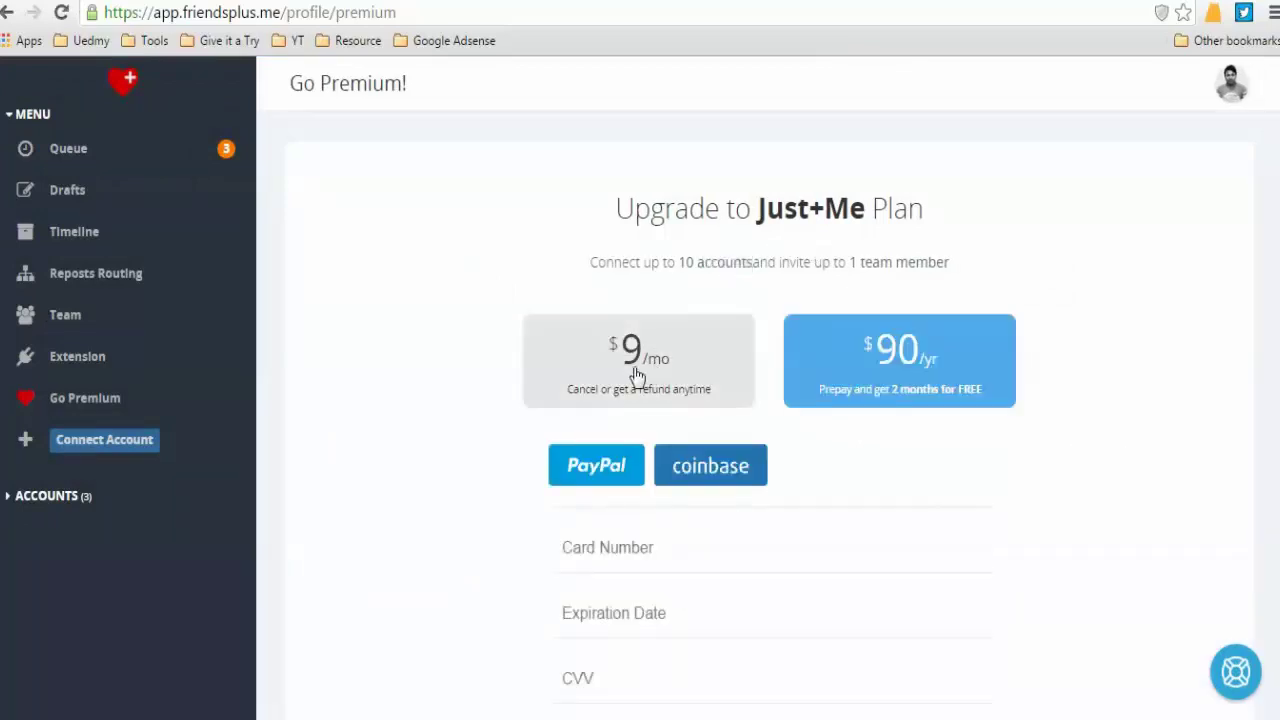
# Step: Examine the Just+Me plan upgrade page, from the monthly and yearly pricing to the payment methods and membership terms
pyautogui.scroll(-3, 438, 590)
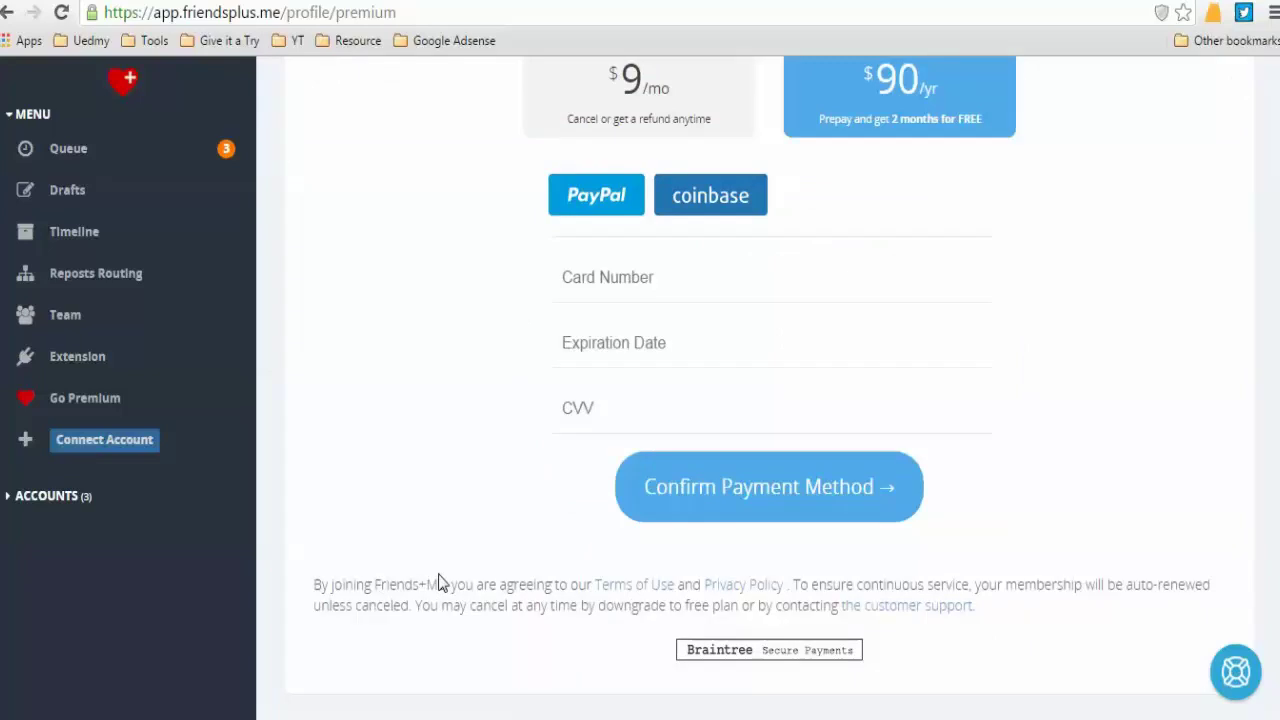
pyautogui.scroll(3, 438, 583)
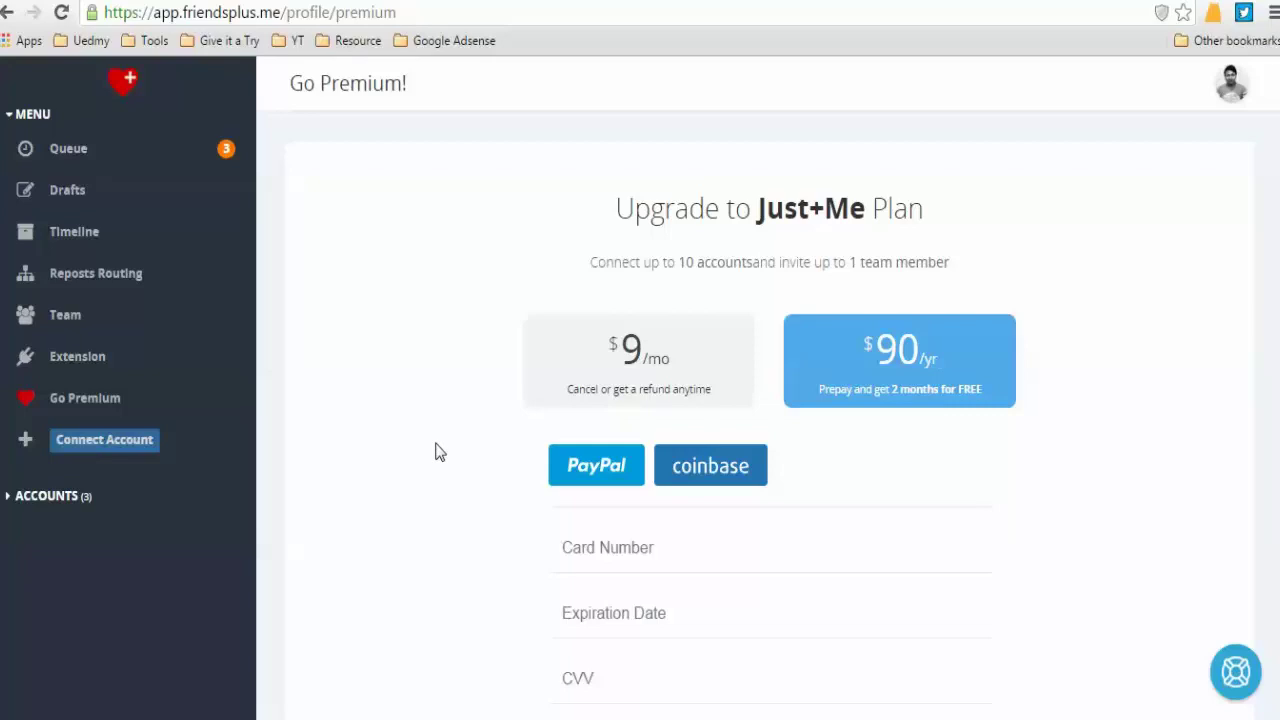
pyautogui.scroll(-3, 435, 452)
pyautogui.scroll(3, 437, 449)
pyautogui.scroll(-3, 310, 580)
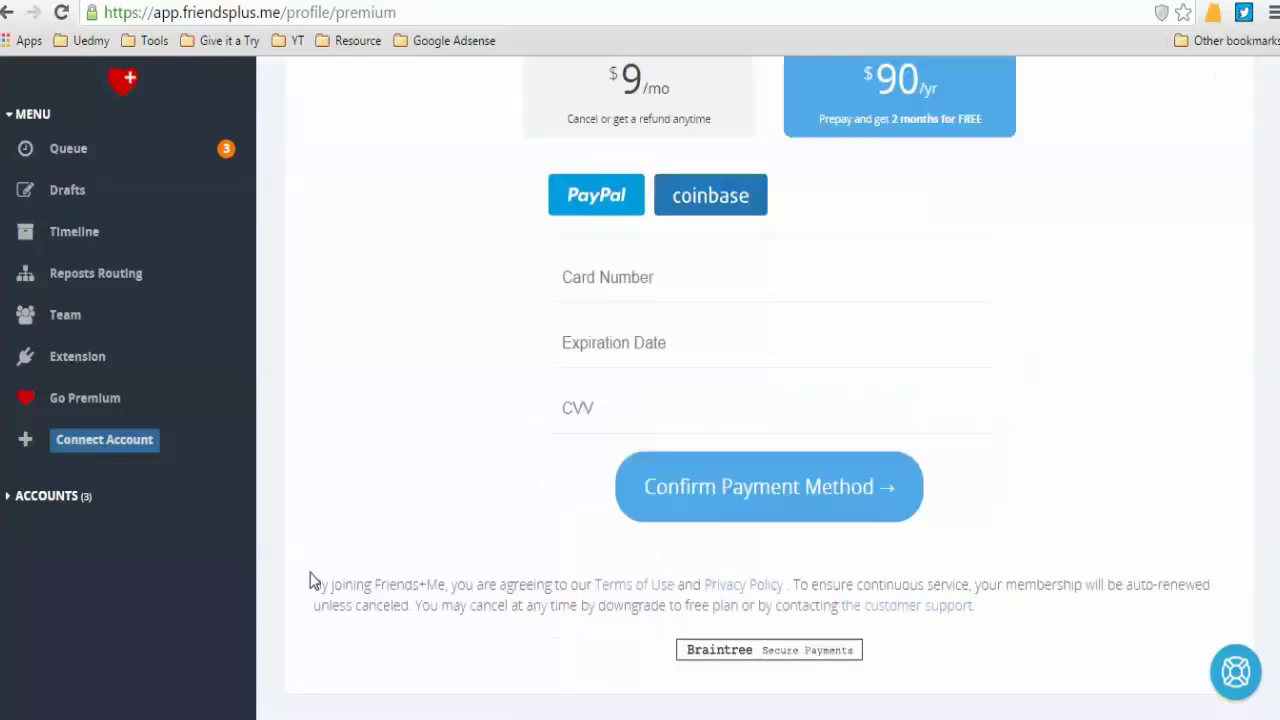
pyautogui.scroll(3, 312, 577)
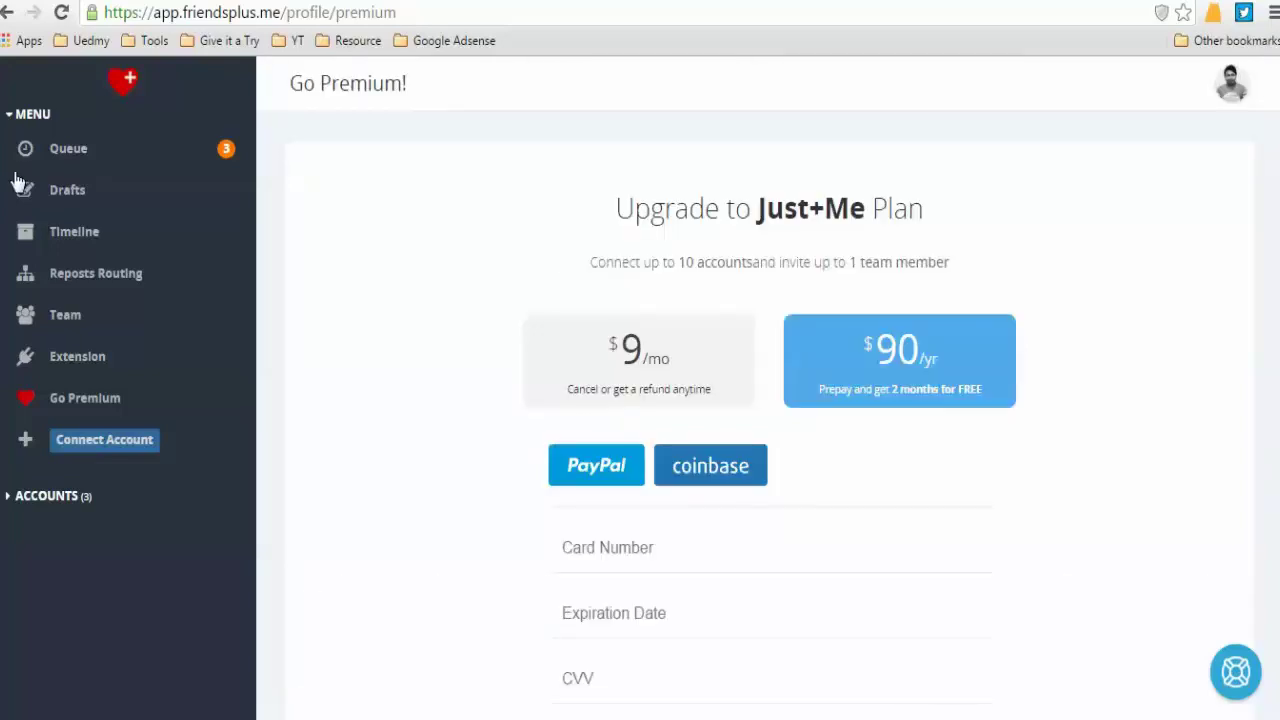
# Step: Return to the queued posts and expand the connected accounts to show the Google+ profile's own queue
pyautogui.click(64, 155)
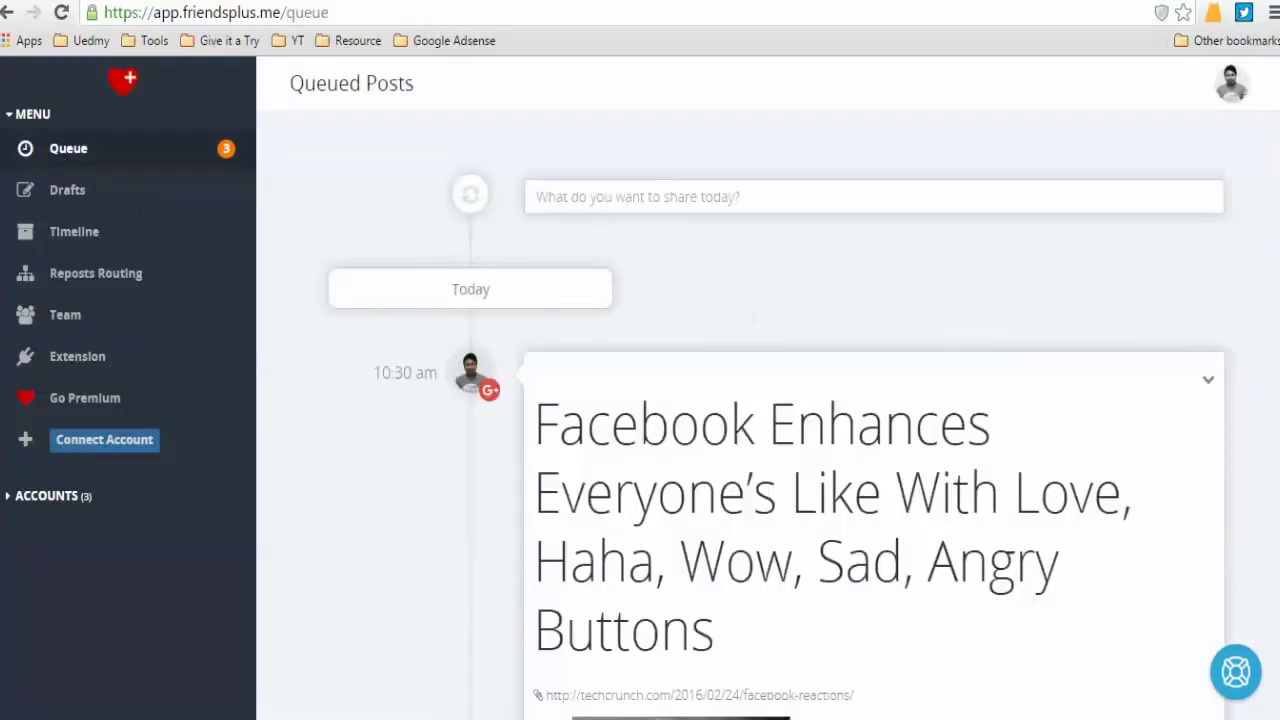
pyautogui.click(44, 122)
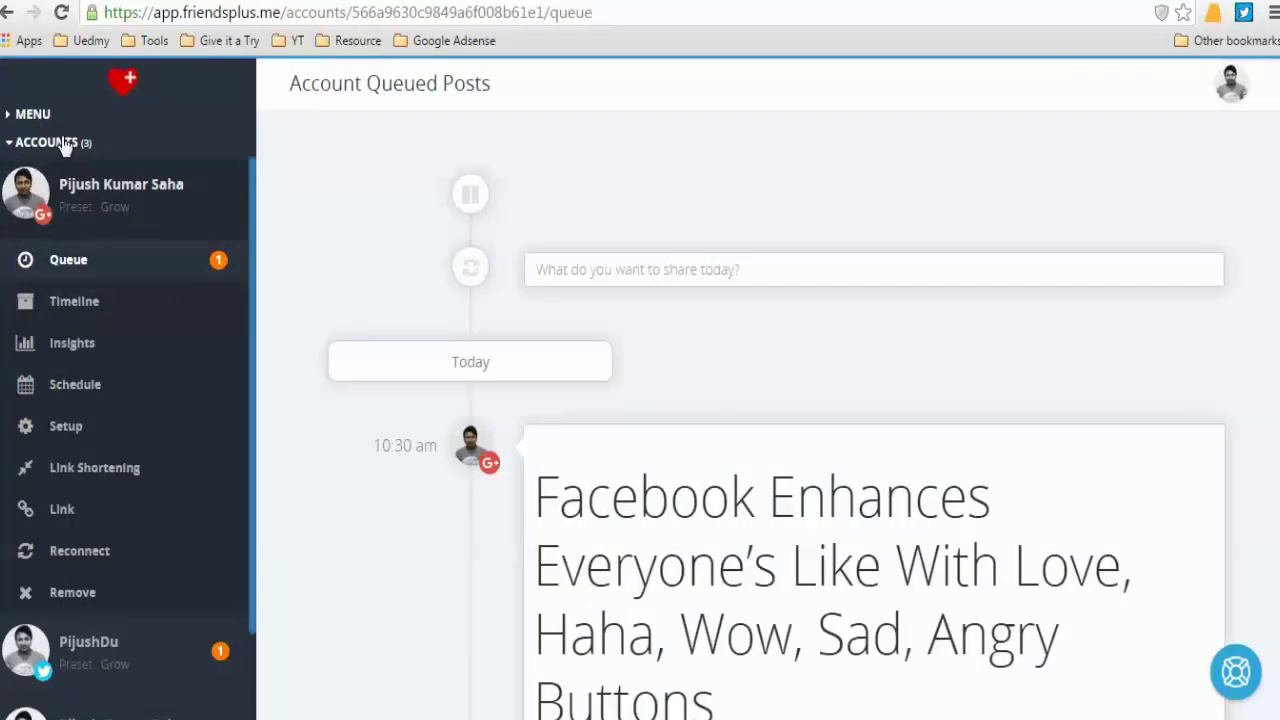